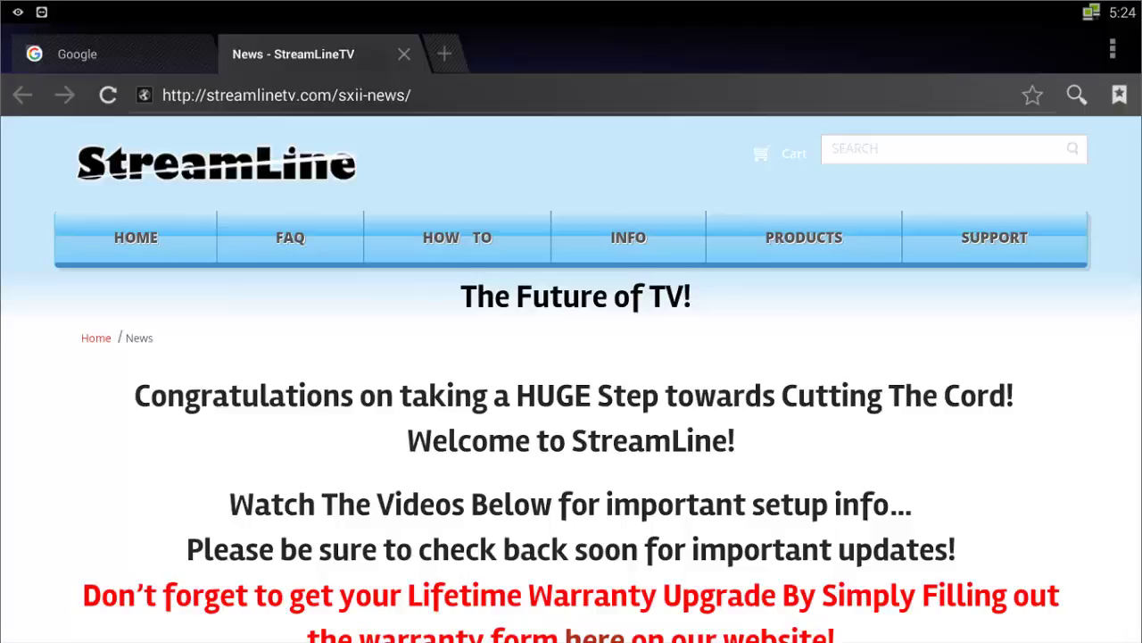
Download the App Installer from the StreamLine Support page and check the download in the notifications
click(995, 237)
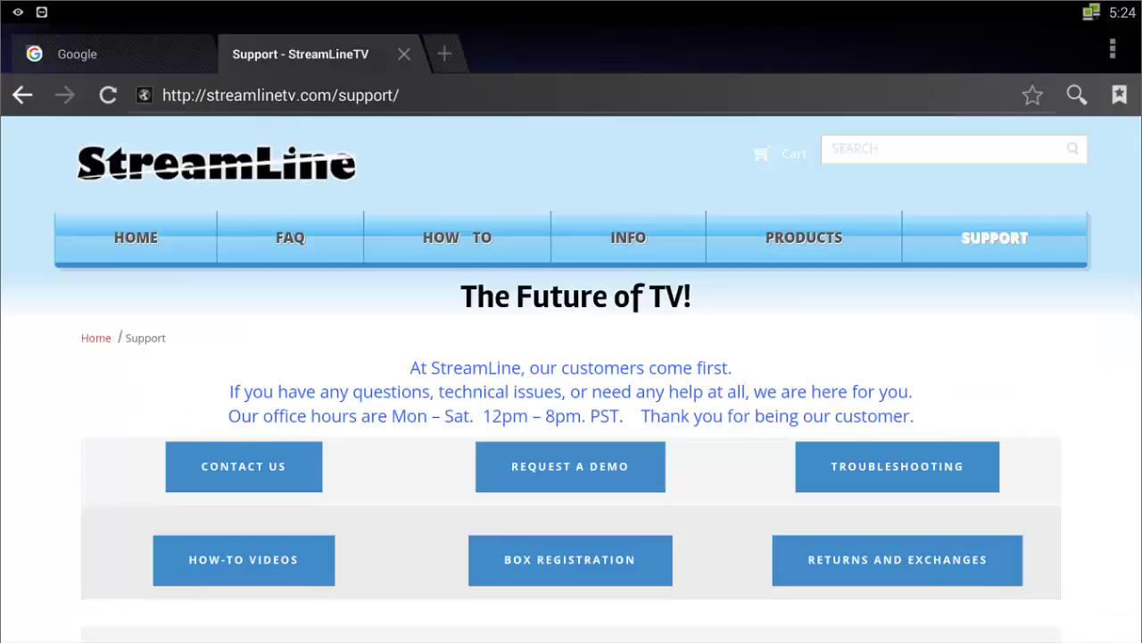
key(Down)
key(Down)
key(Down)
key(Down)
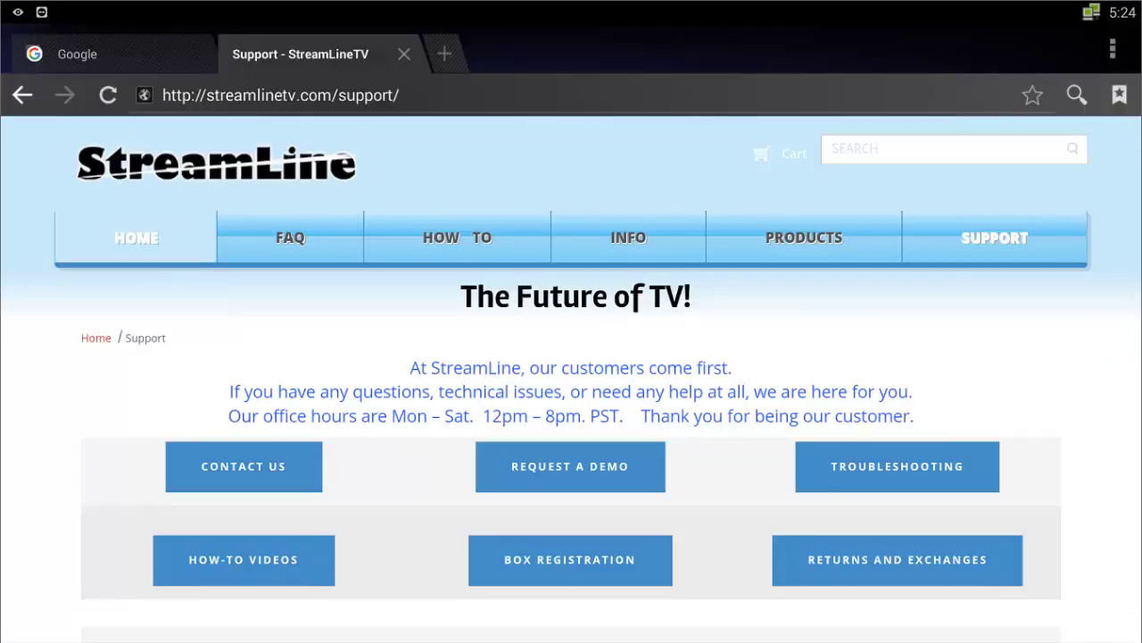
key(Down)
key(Down)
key(Down)
key(Down)
key(Down)
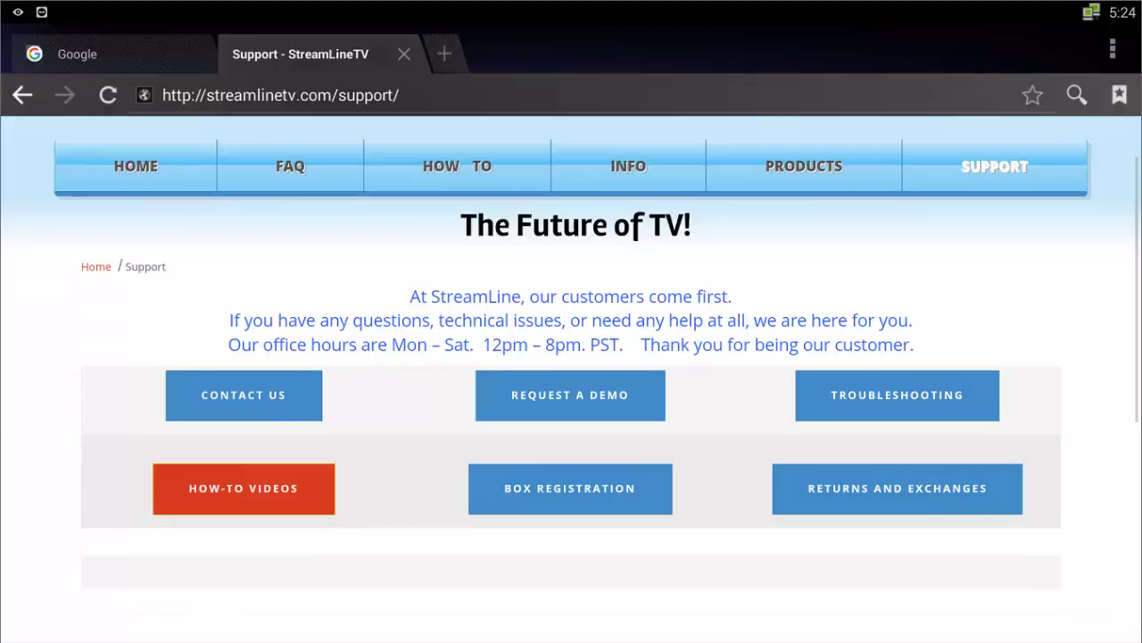
key(Down)
key(Down)
key(Down)
key(Down)
key(Down)
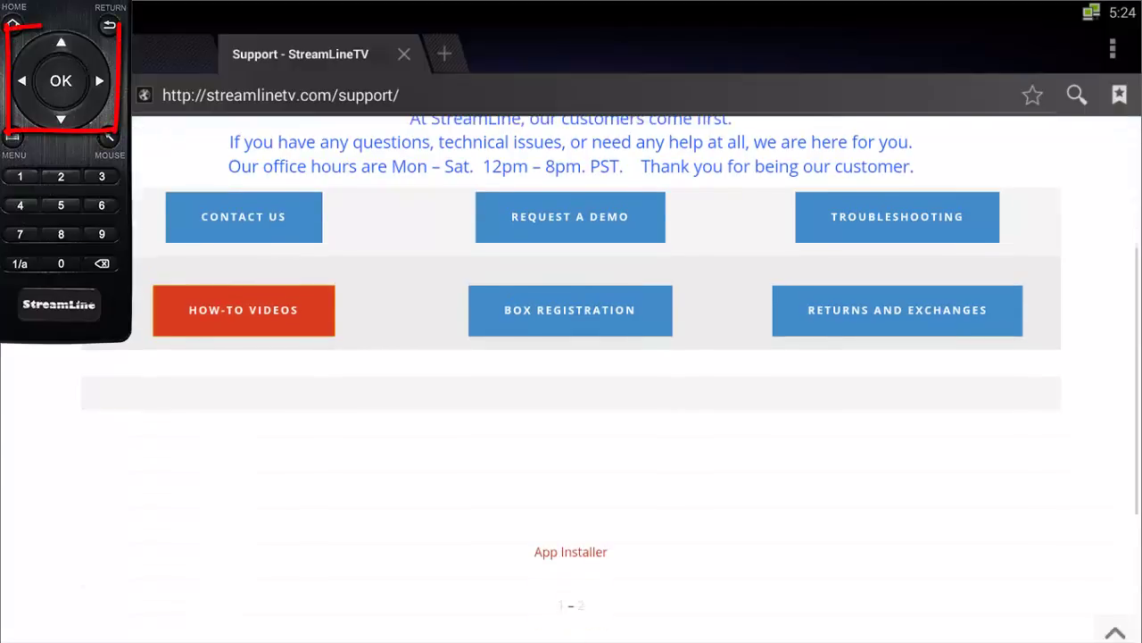
key(Down)
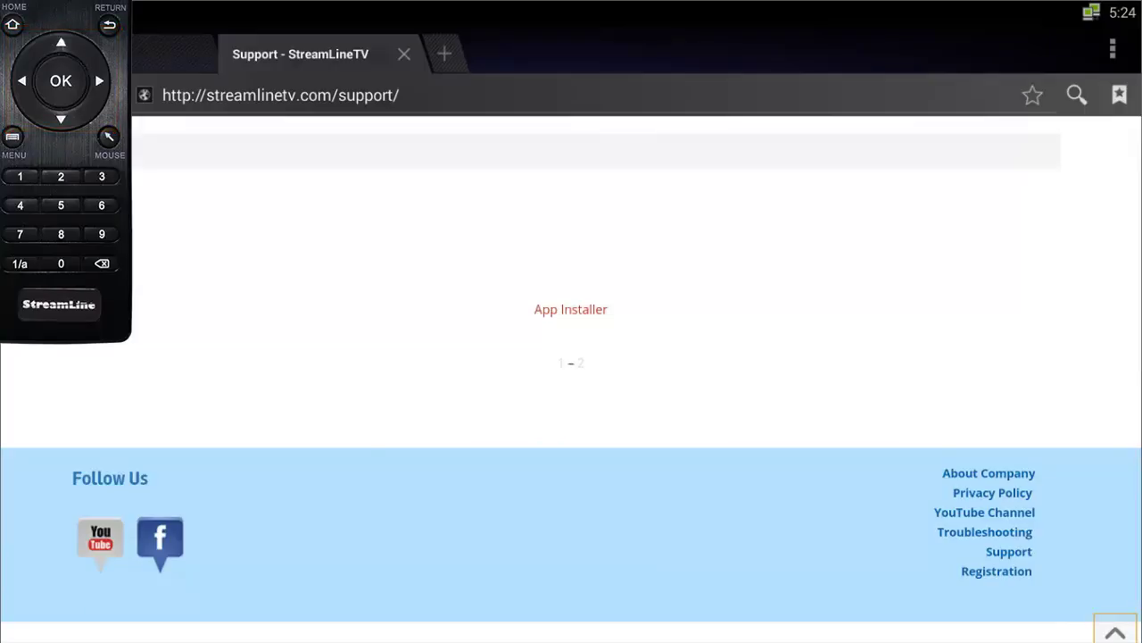
key(m)
key(Down)
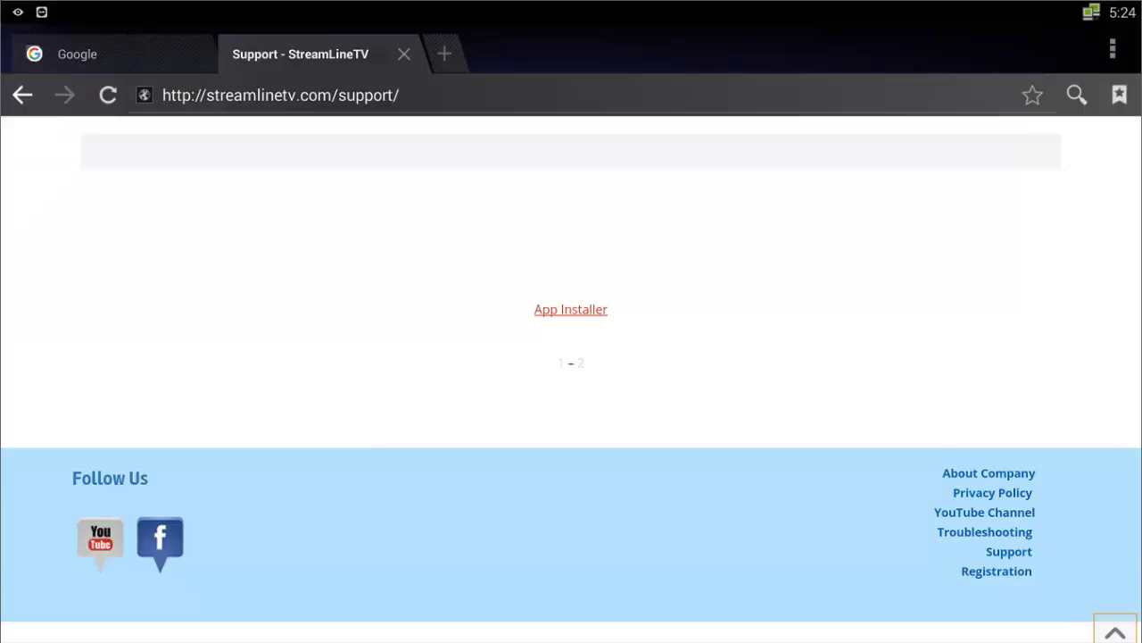
key(Return)
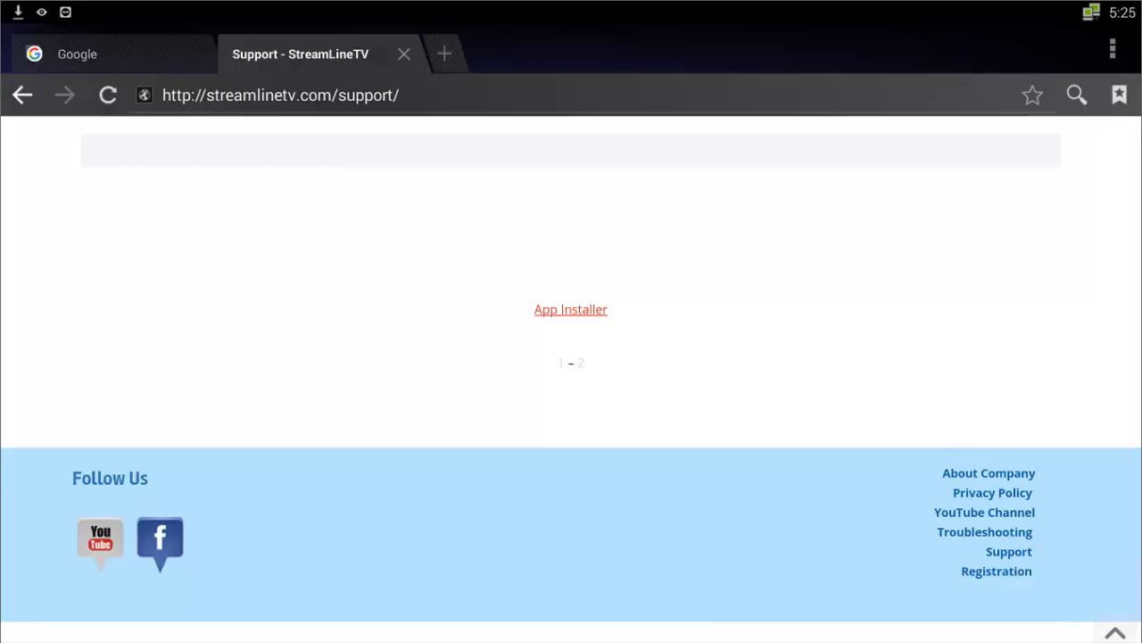
drag(257, 11, 257, 268)
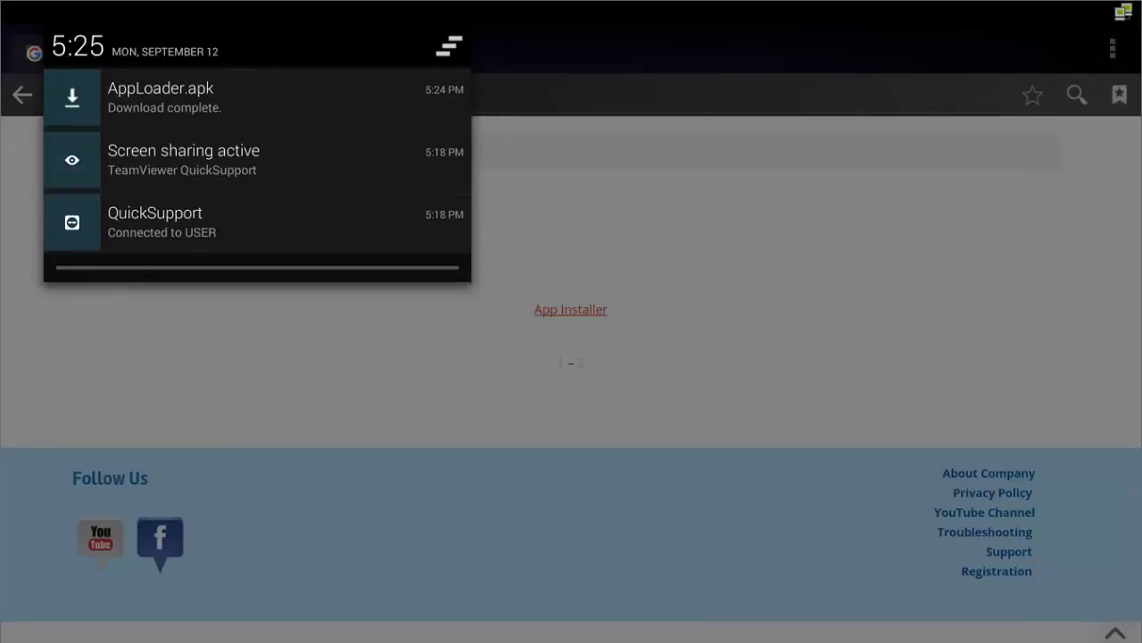
key(Escape)
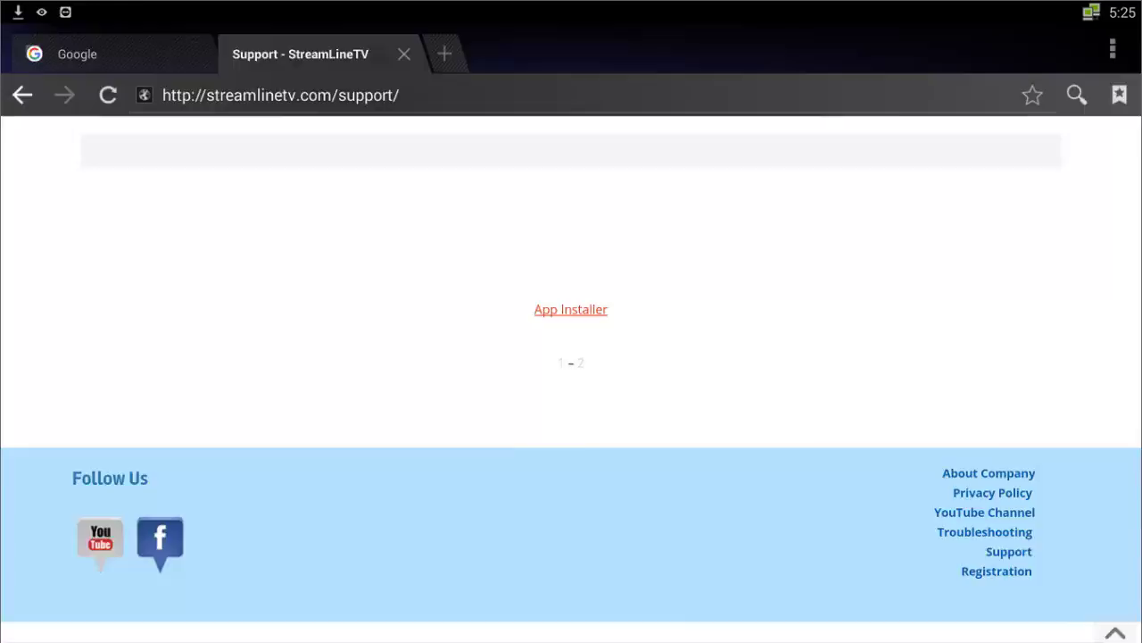
Launch AppInstaller from My Apps, scan the Local Disk and install the downloaded AppLoader.apk
key(Home)
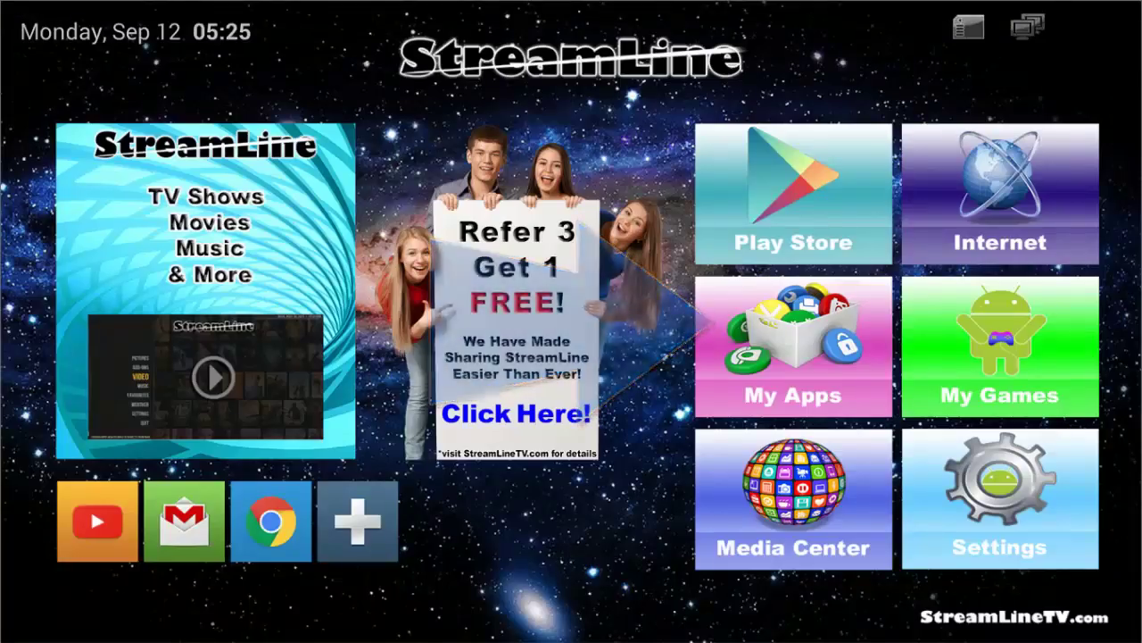
key(Return)
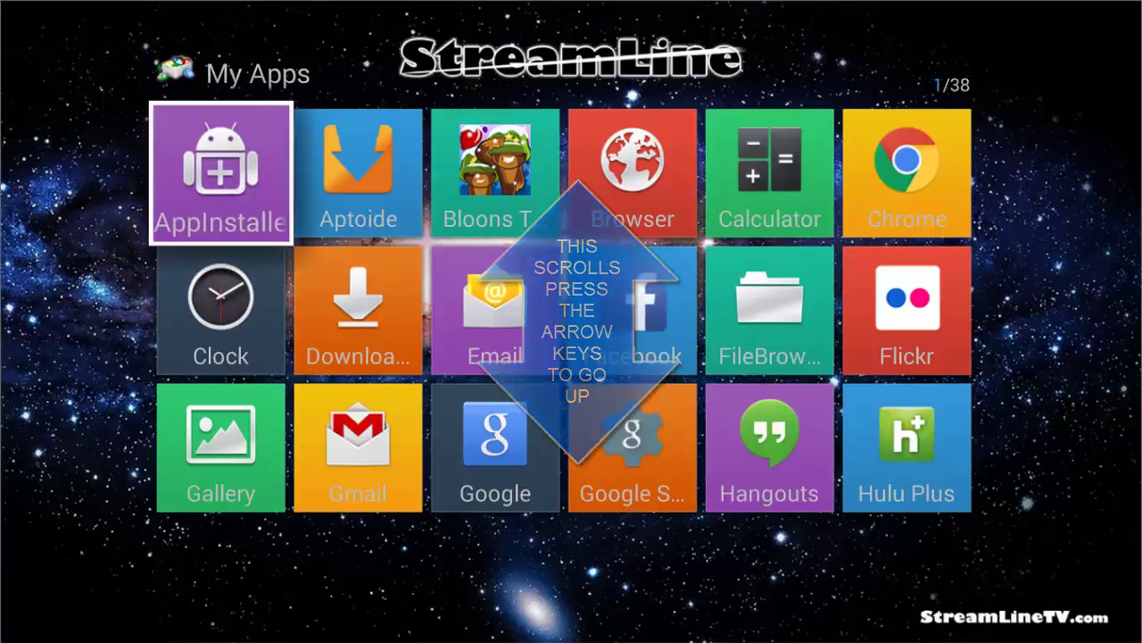
key(Return)
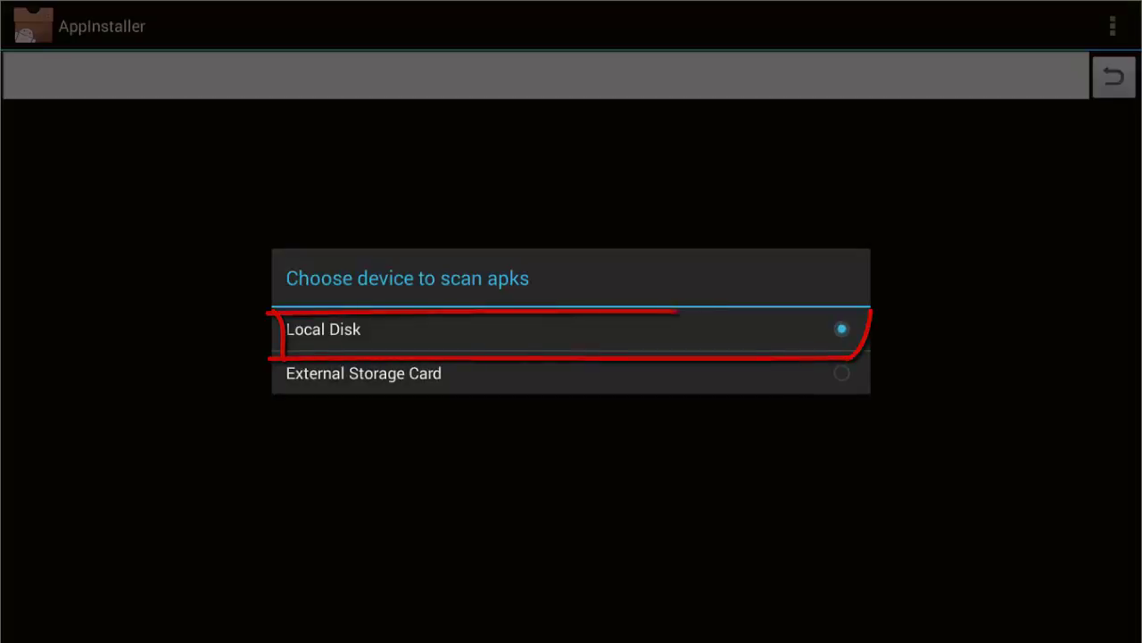
key(Return)
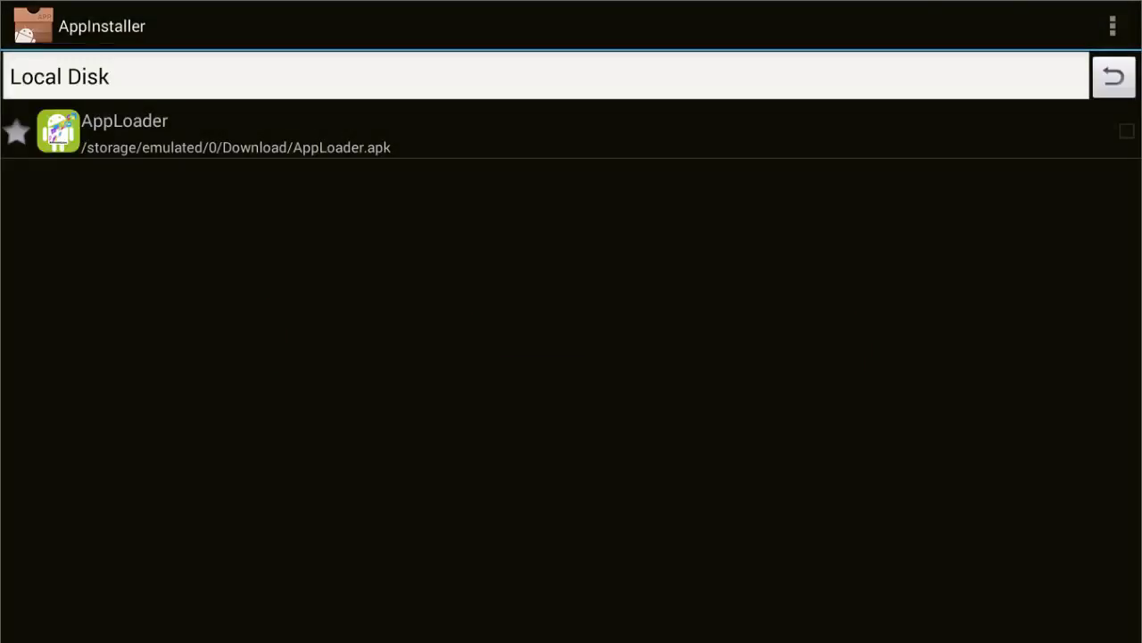
key(Return)
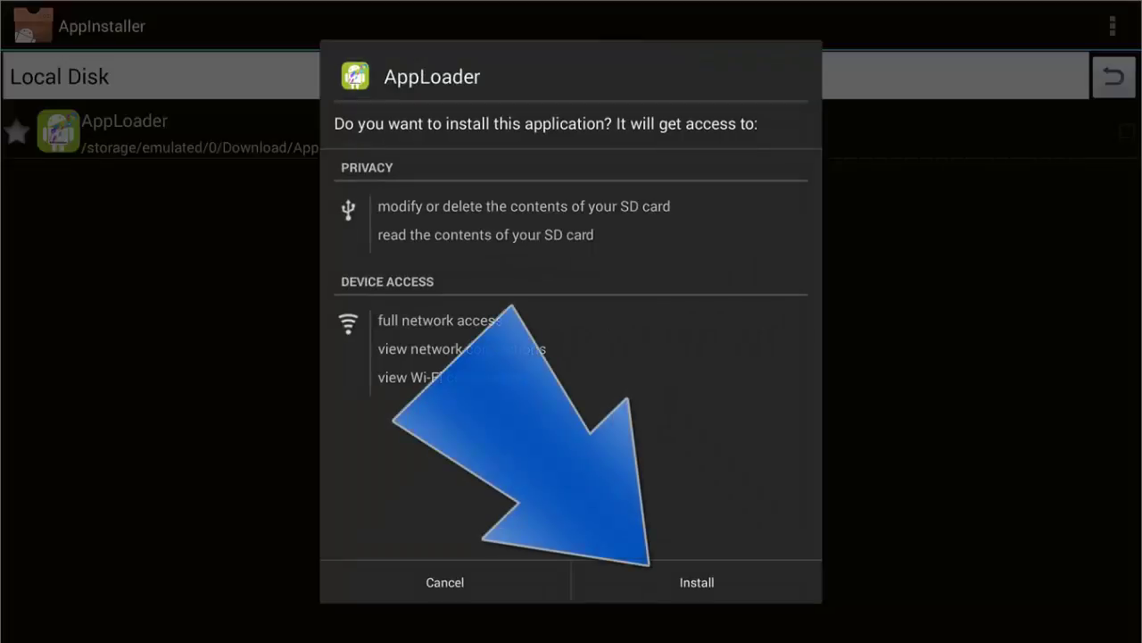
key(Return)
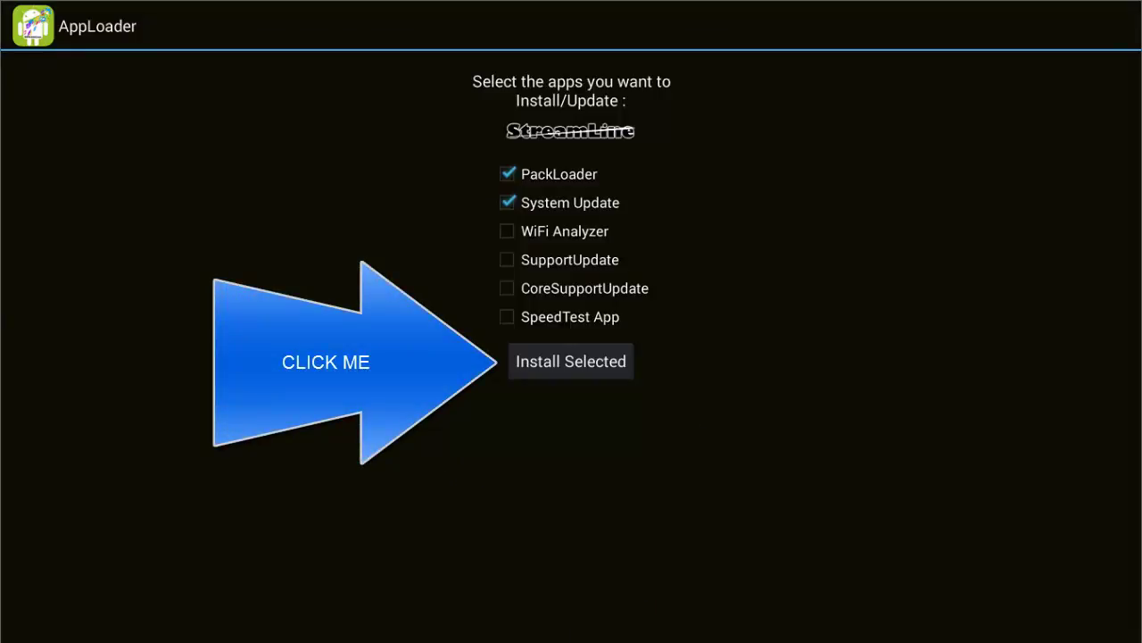
Install the selected PackLoader and System Update apps in AppLoader, accepting the System Update reinstall, and exit
key(Return)
key(Right)
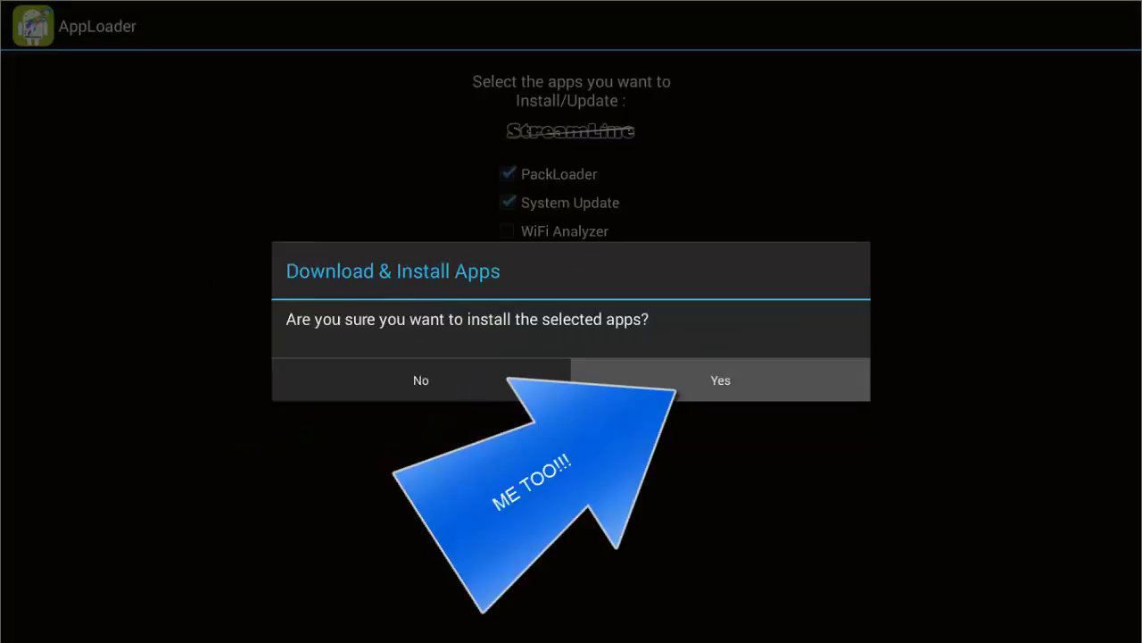
key(Return)
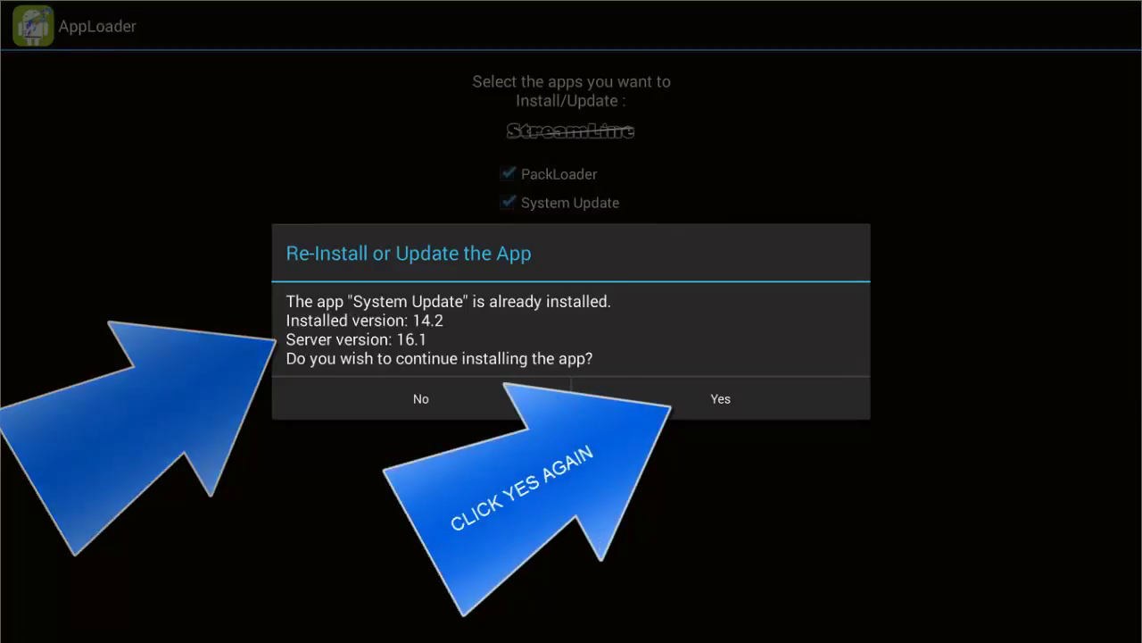
click(720, 398)
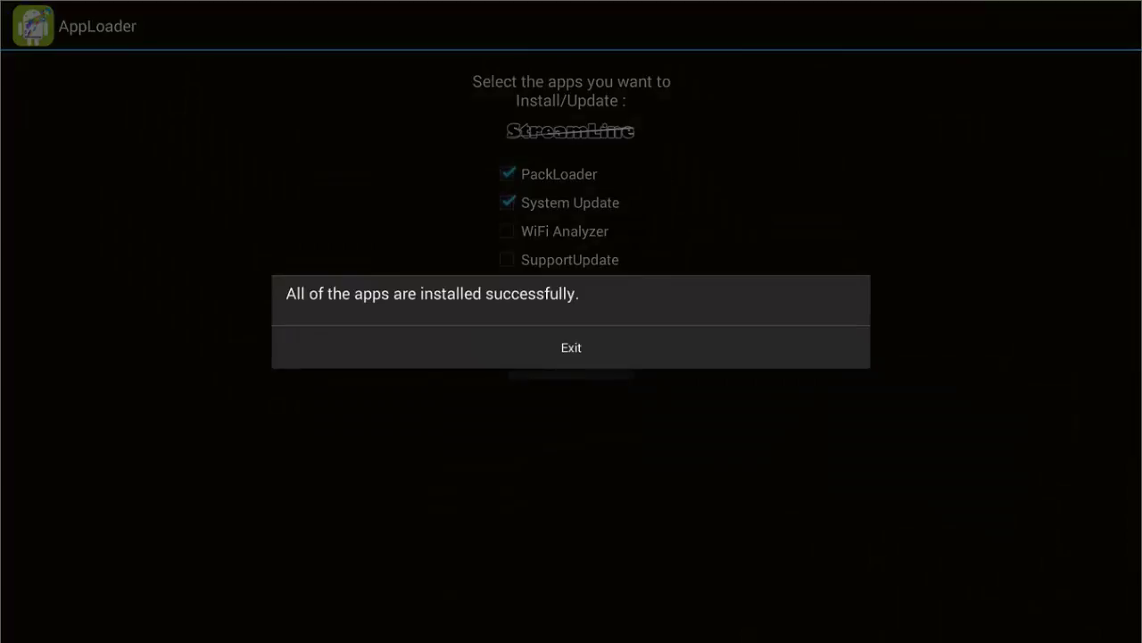
key(Down)
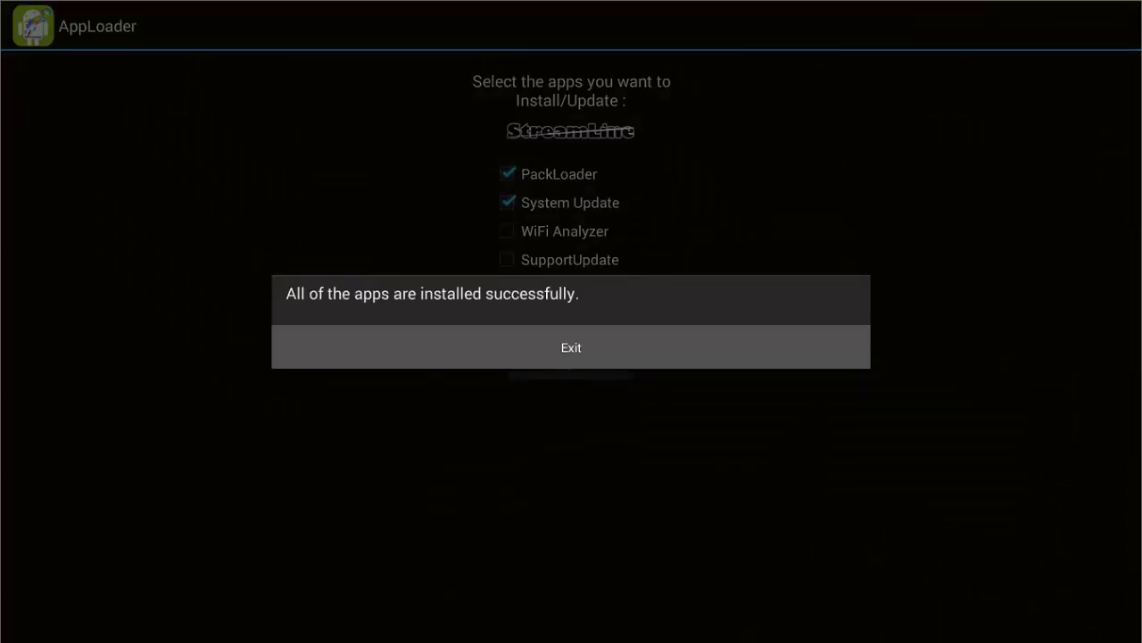
key(Return)
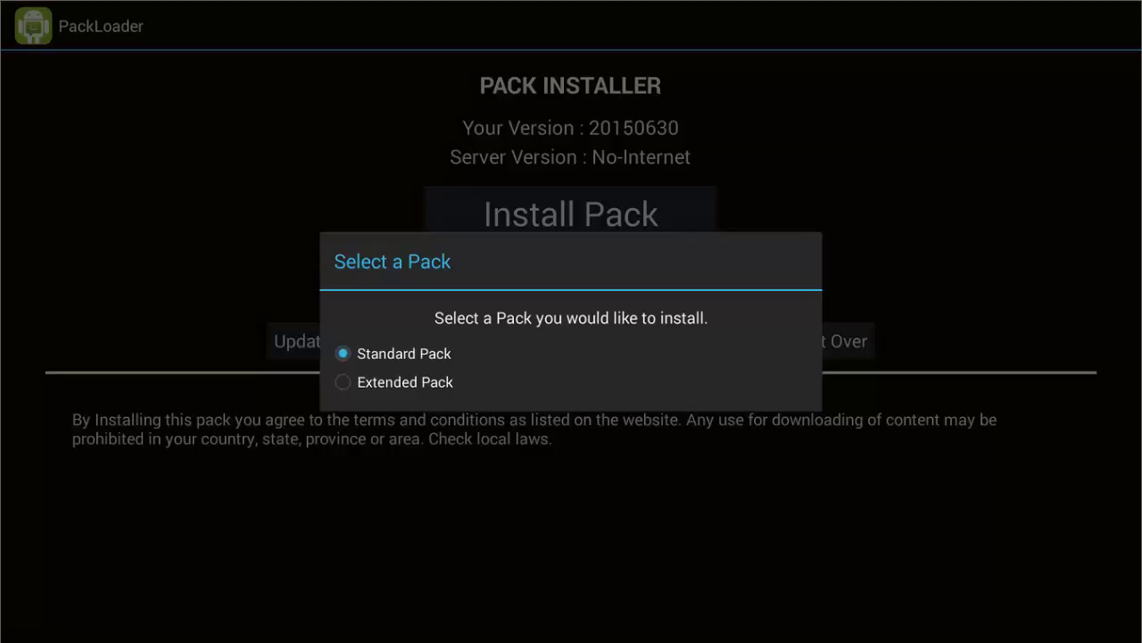
Choose the pack to install in PackLoader and accept the app restart
key(Down)
key(Return)
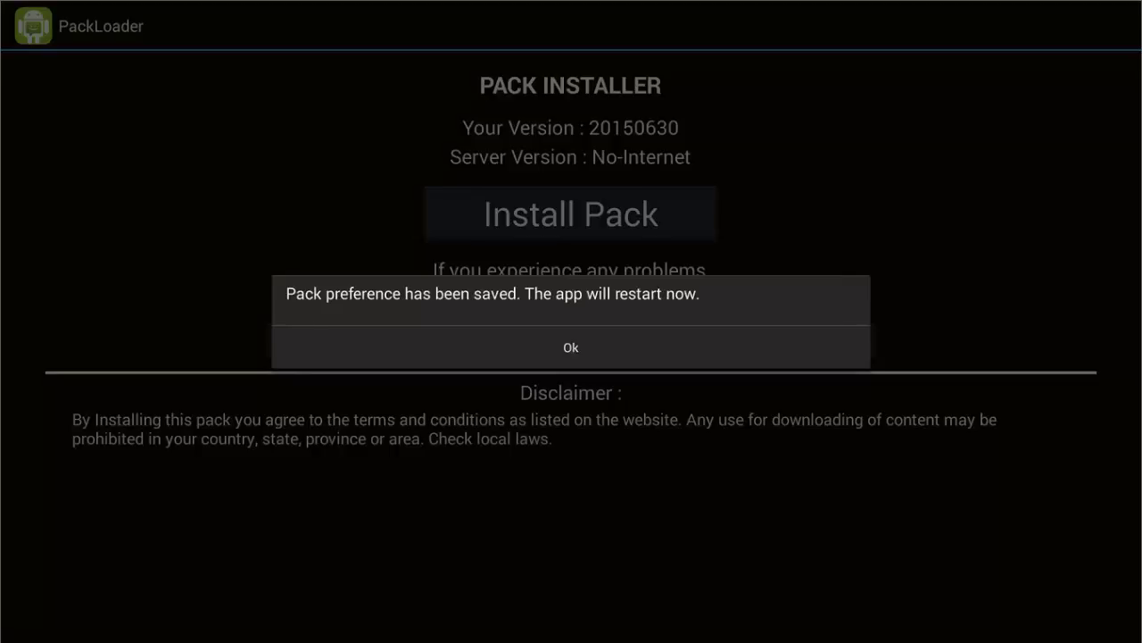
key(Return)
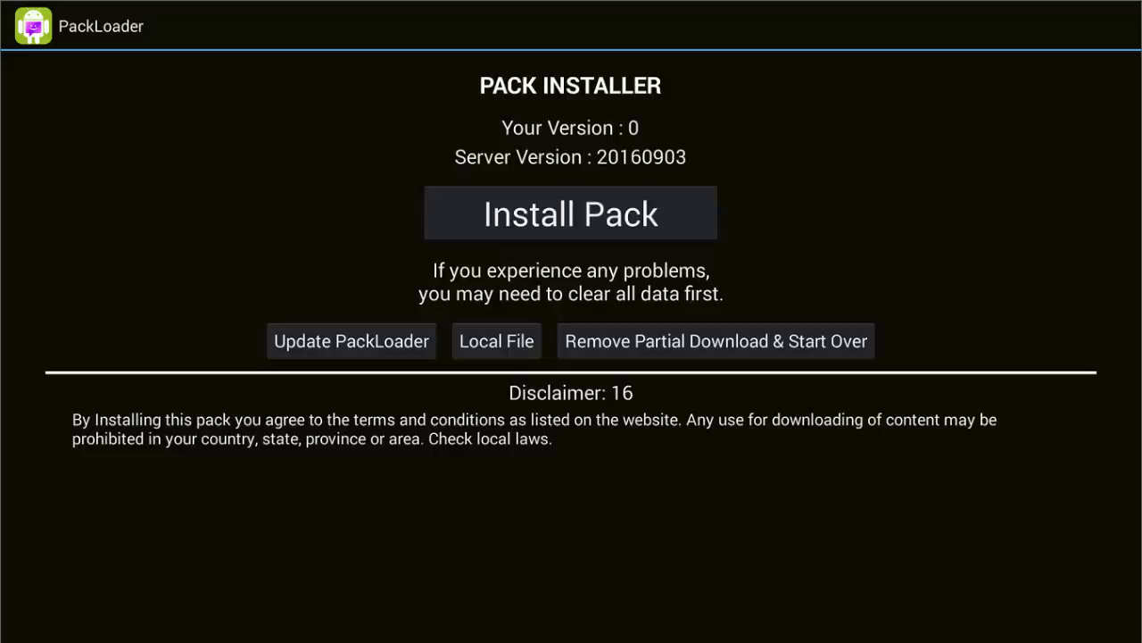
Remove the partial downloads in PackLoader and install the pack with Clear Cache & Data enabled
key(Return)
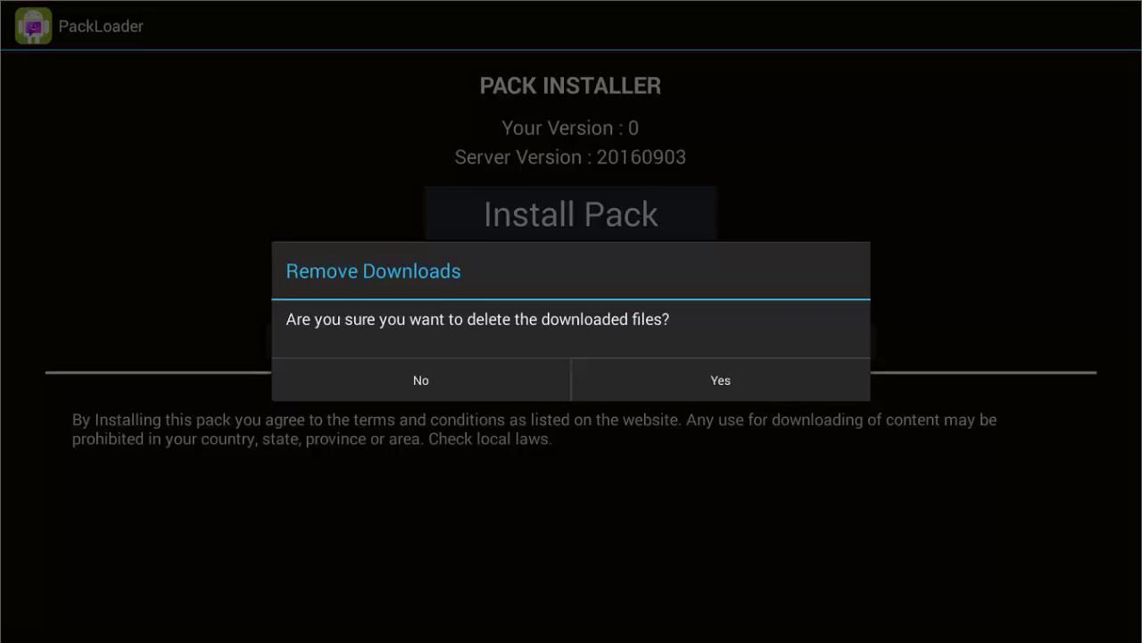
click(720, 380)
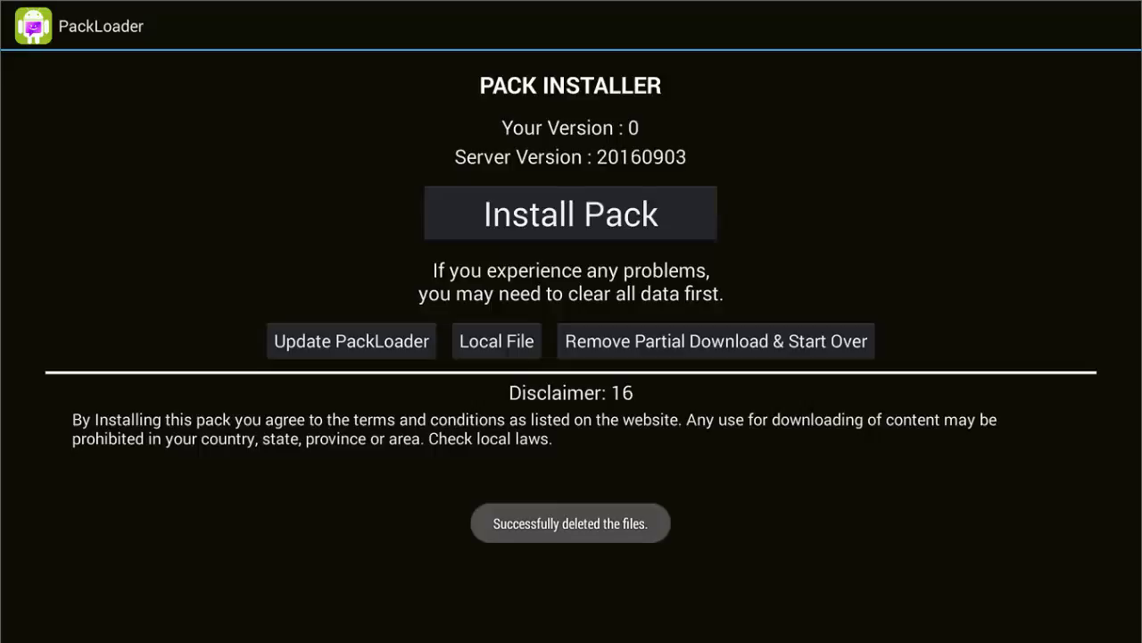
key(Up)
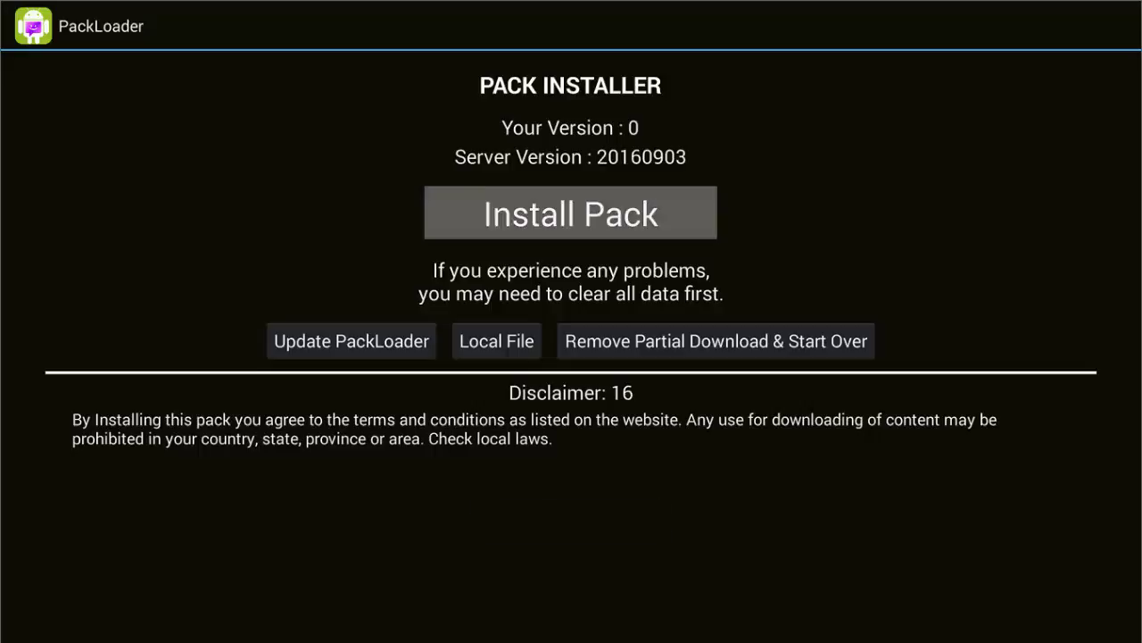
key(Return)
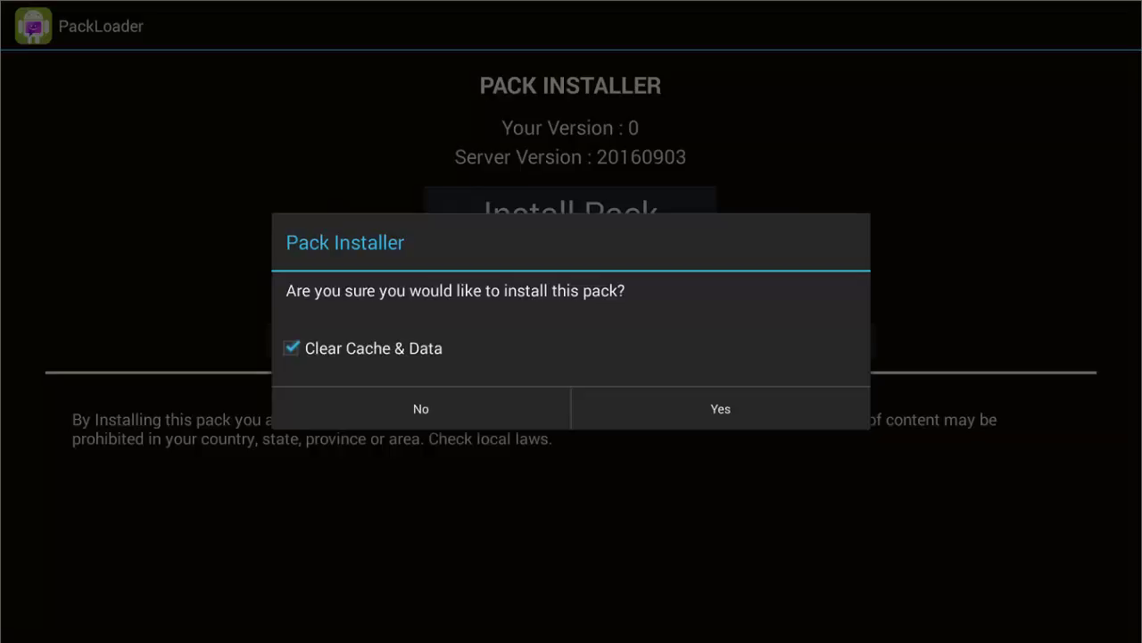
key(Return)
key(Right)
key(Return)
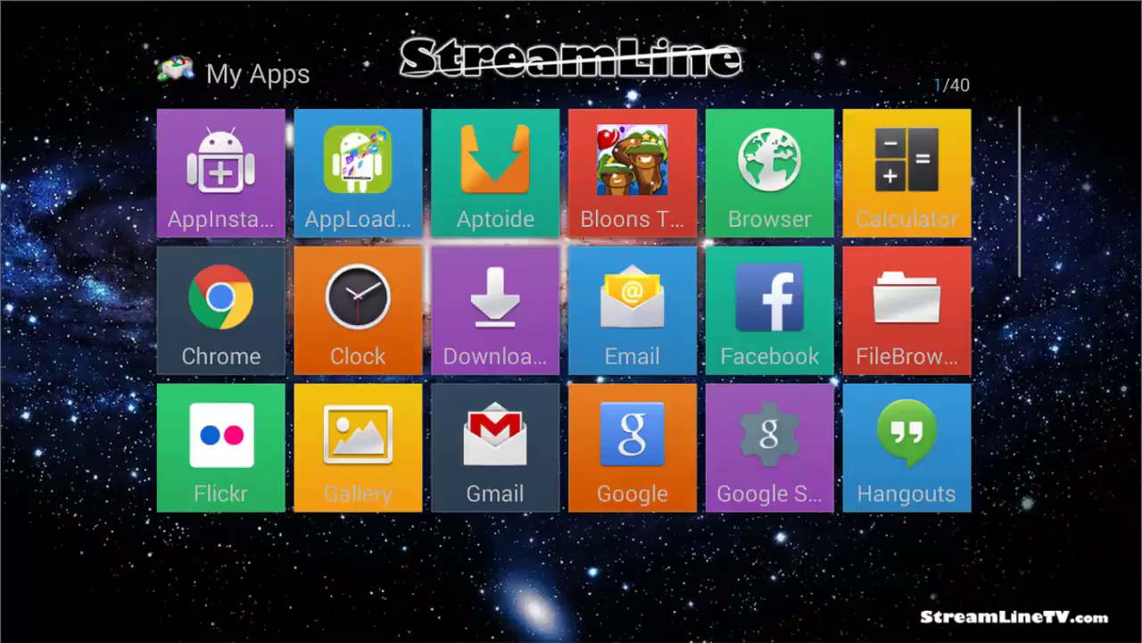
Look through My Apps to locate the AppLoader and PackLoader apps
key(Right)
key(Down)
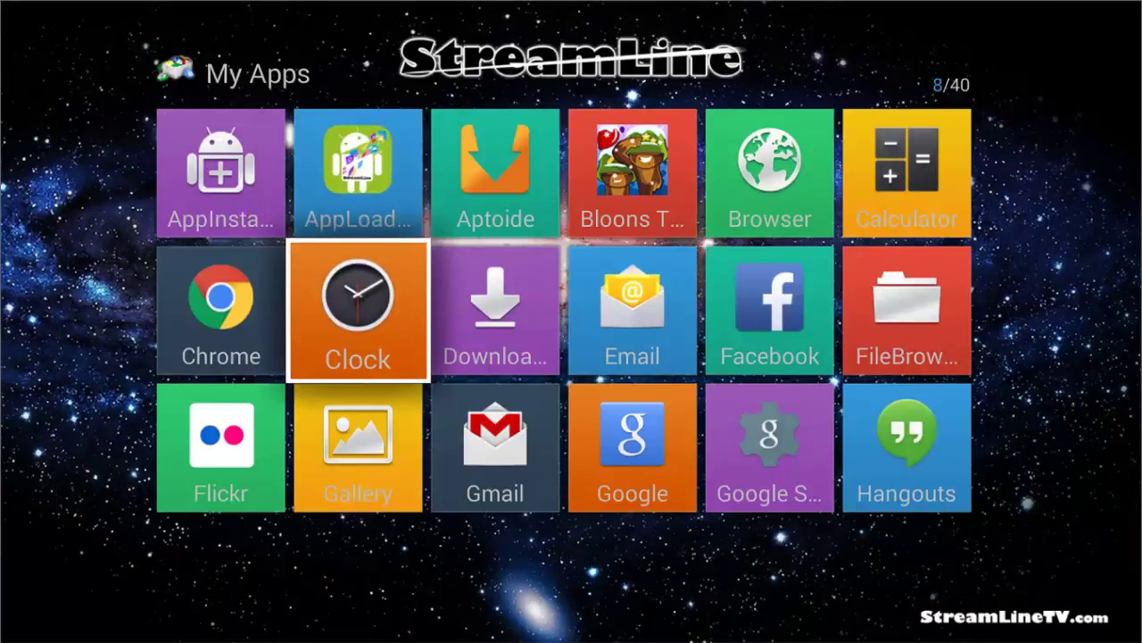
key(Up)
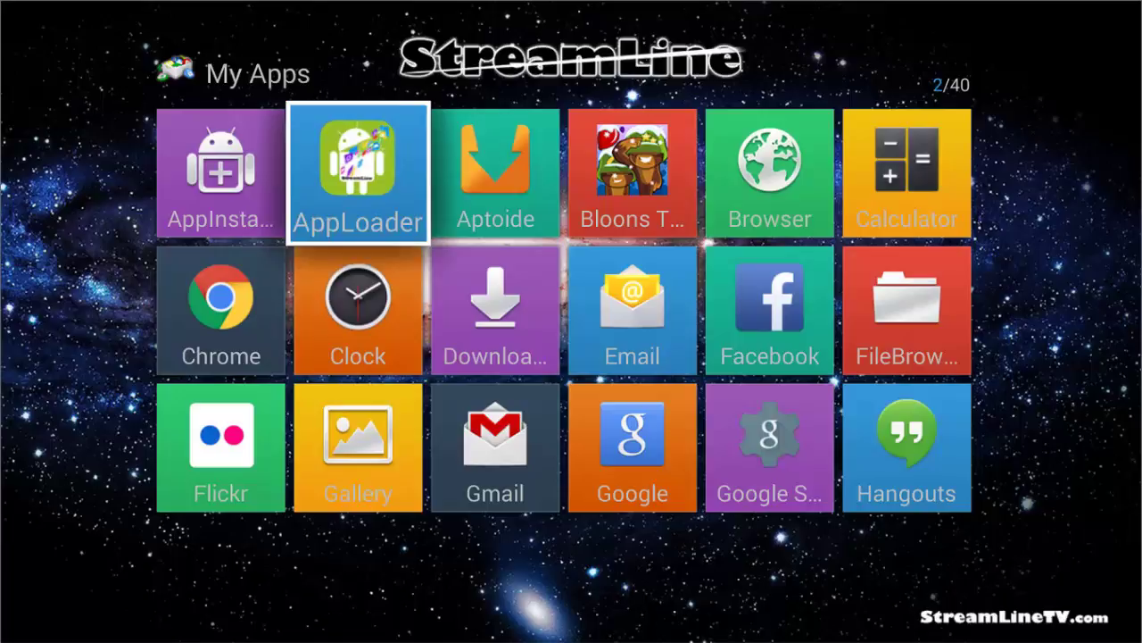
key(Down)
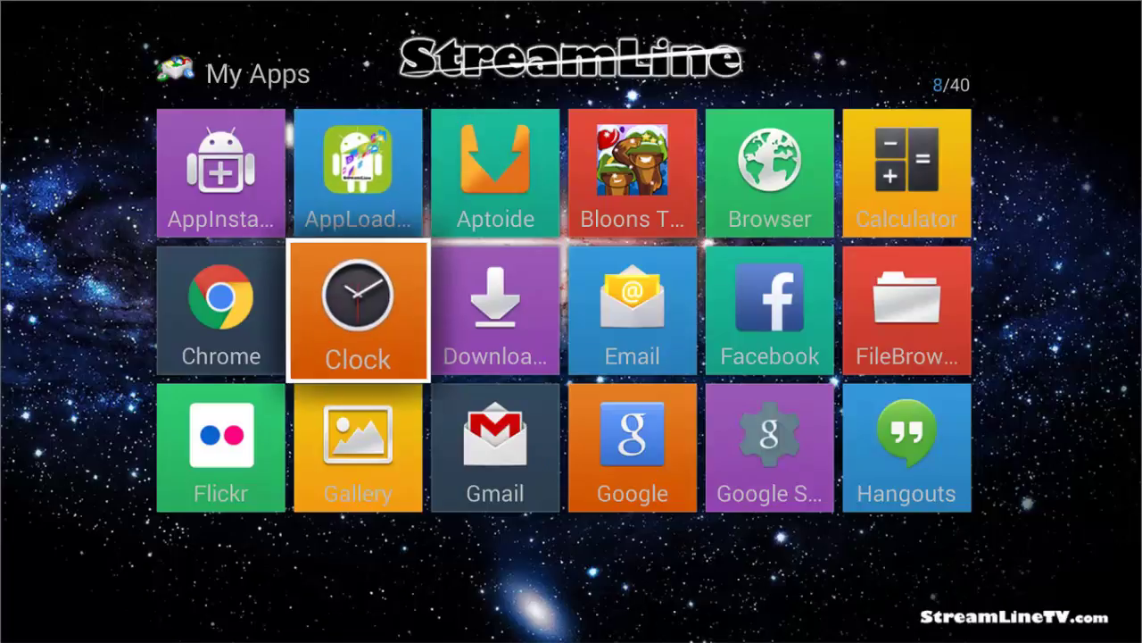
key(Down)
key(Down)
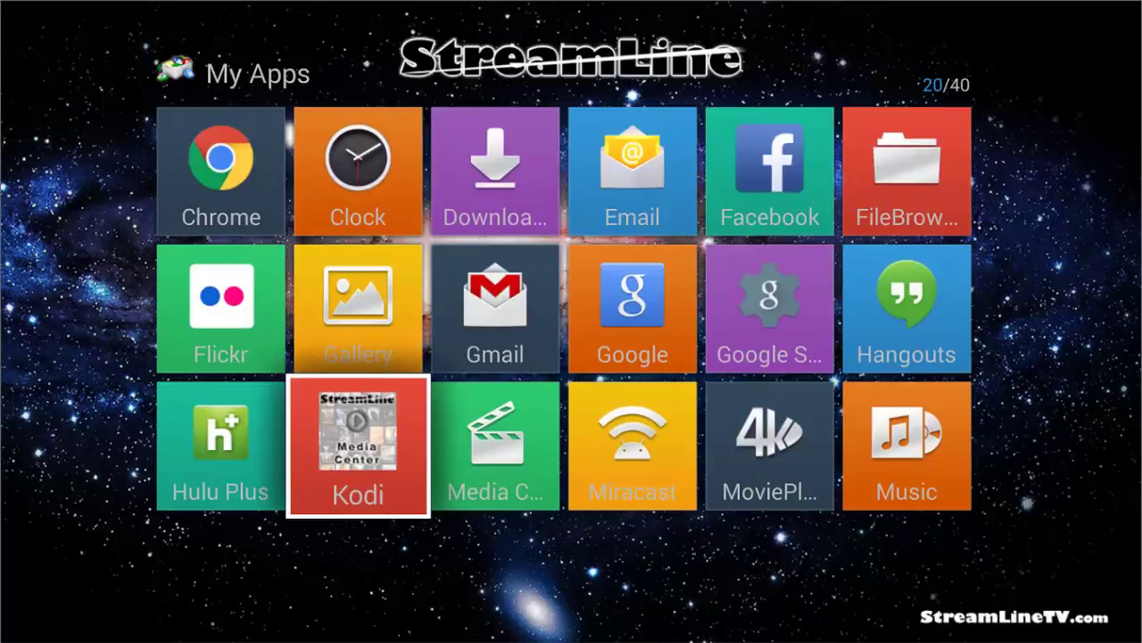
key(Down)
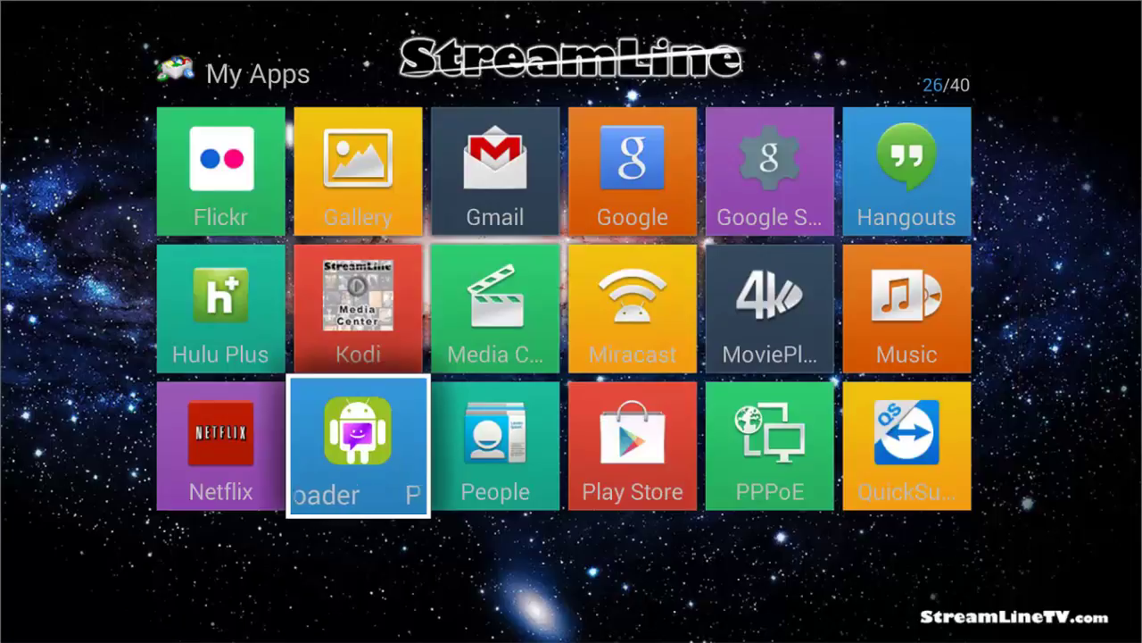
Return from My Apps to the home screen and open the app picker for adding a home screen shortcut
key(Escape)
key(Left)
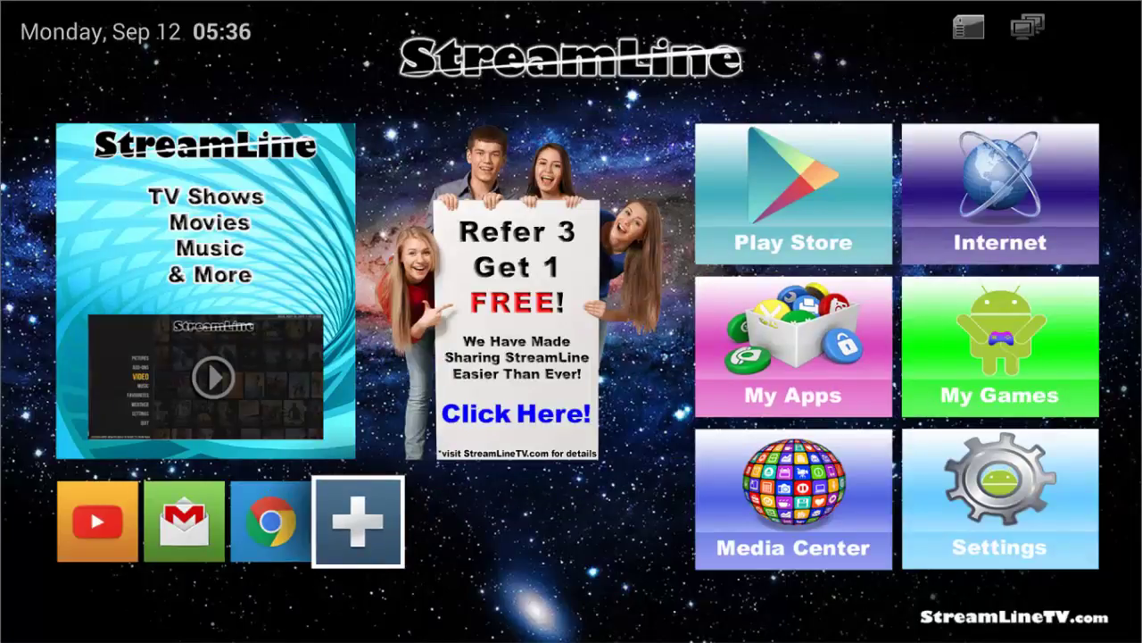
key(Return)
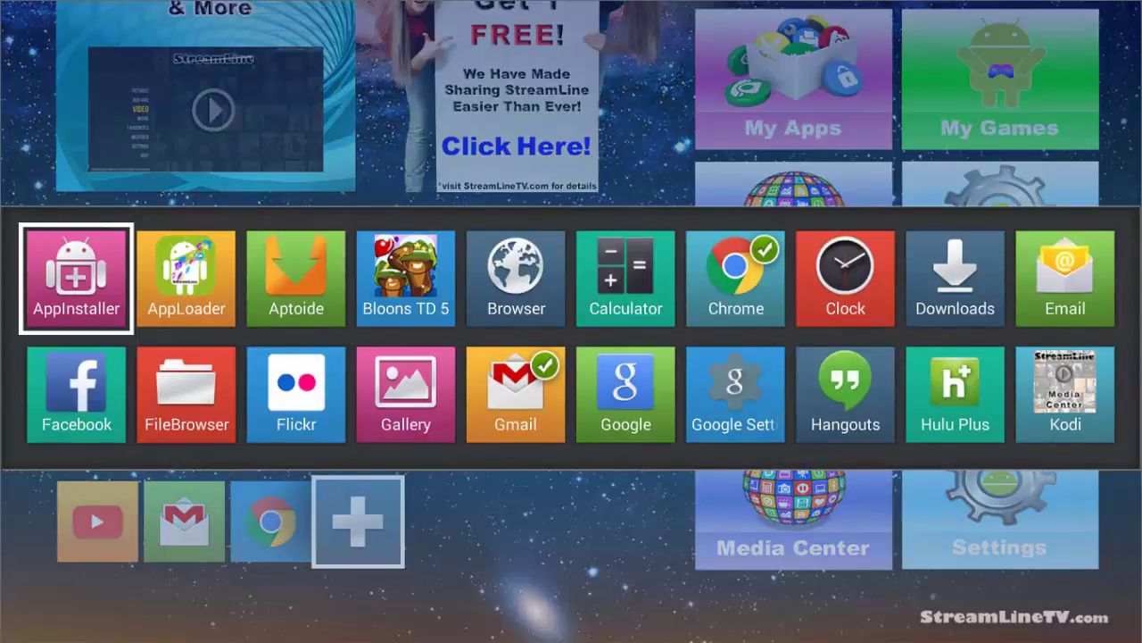
Add PackLoader to the home screen shortcuts, leave Play Store unselected, and close the app picker
key(Down)
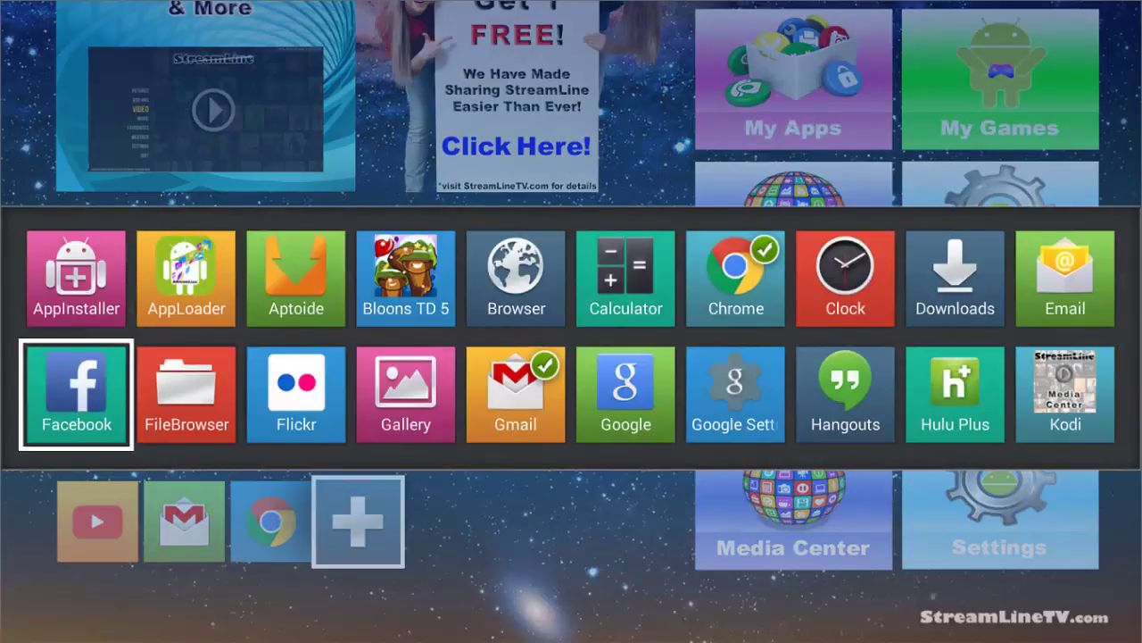
key(Down)
key(Right)
key(Right)
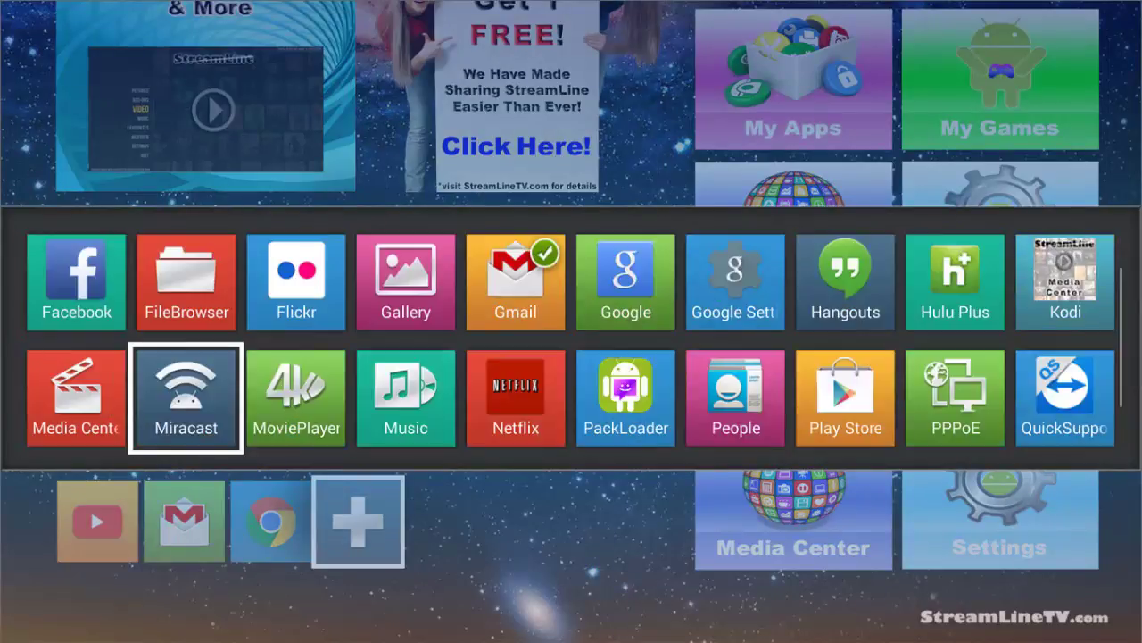
key(Right)
key(Right)
key(Right)
key(Right)
key(Right)
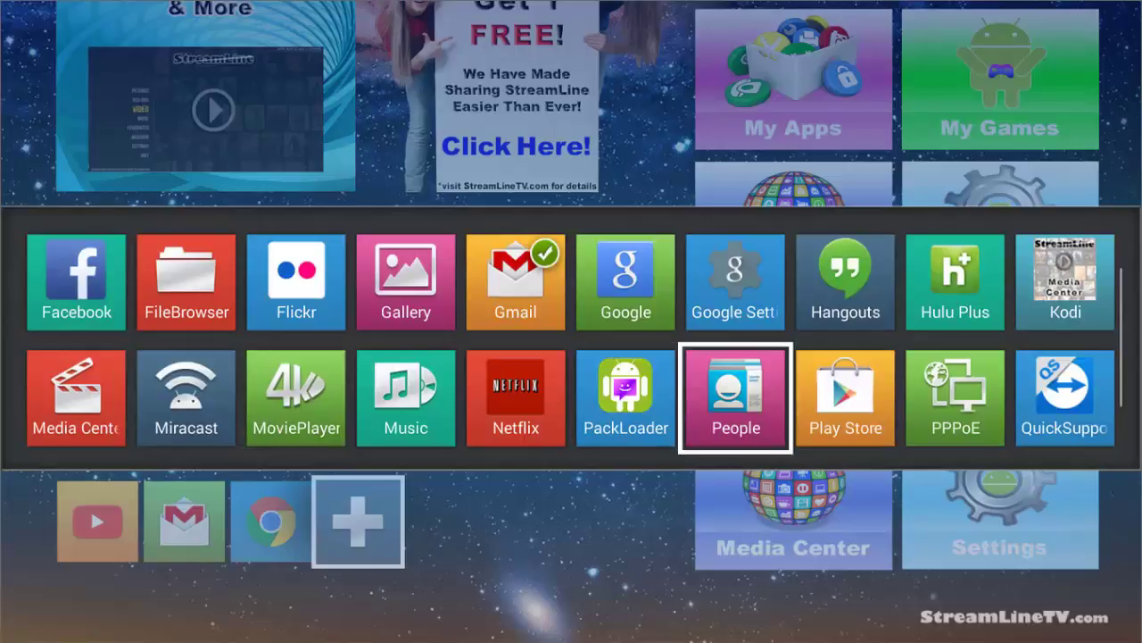
key(Return)
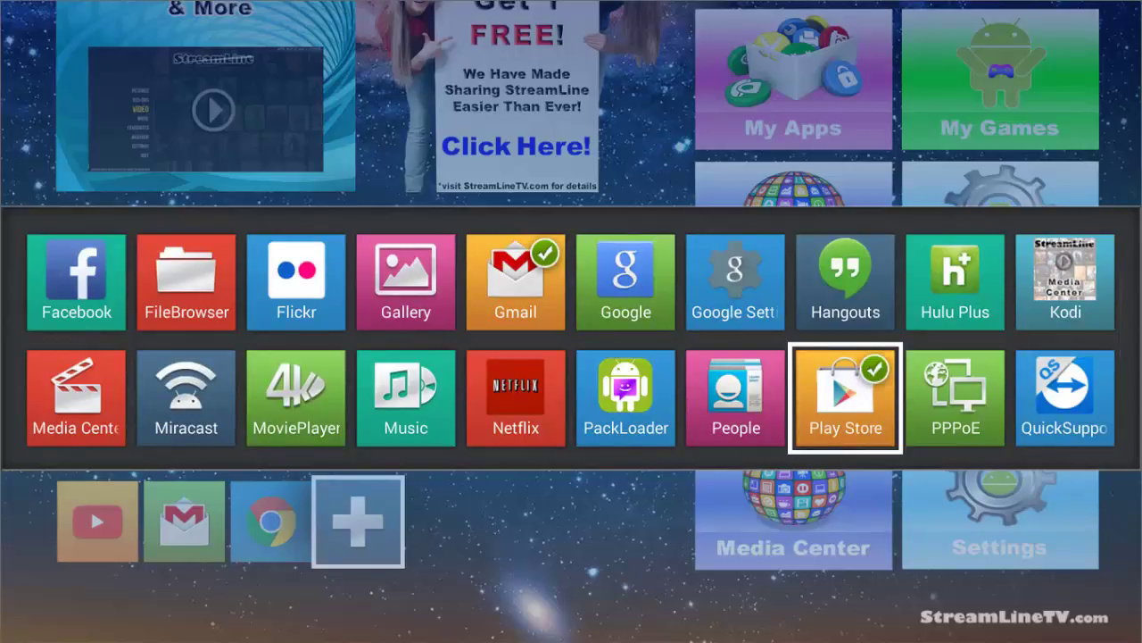
key(Return)
key(Left)
key(Left)
key(Return)
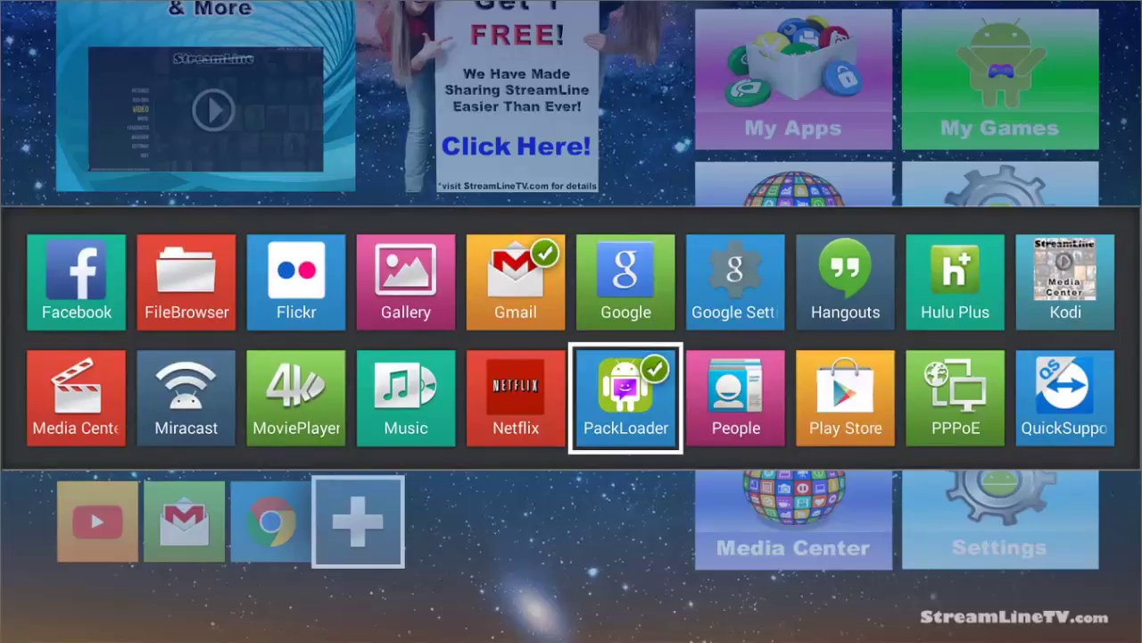
key(Escape)
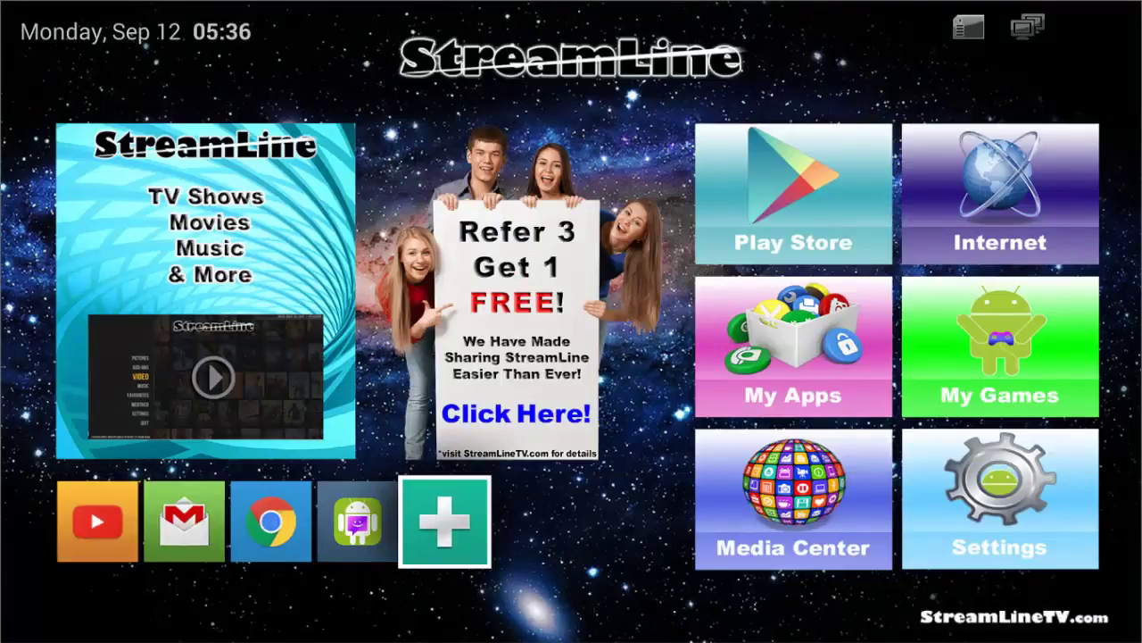
key(Left)
key(Left)
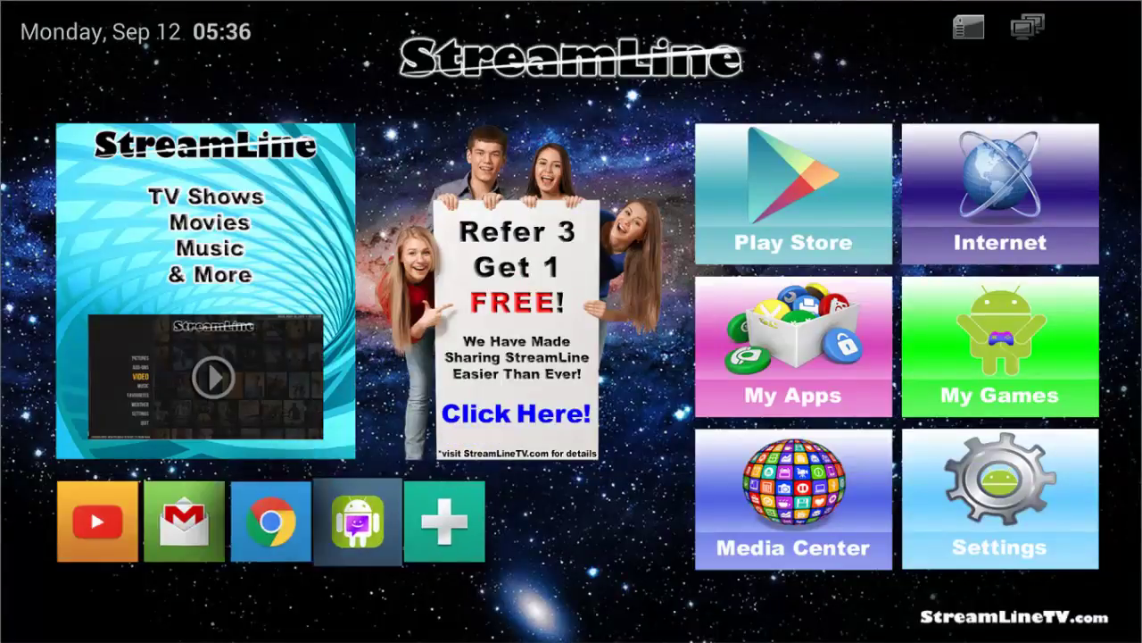
key(Right)
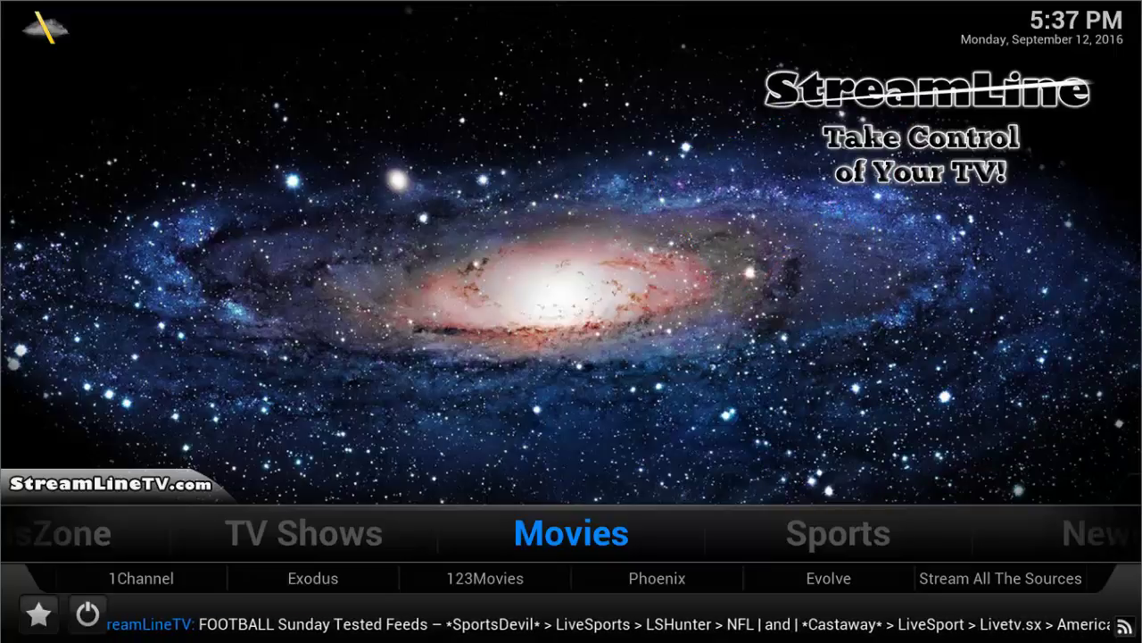
Look at the maintenance entries in the media center's favourites list and close it
key(Down)
key(Return)
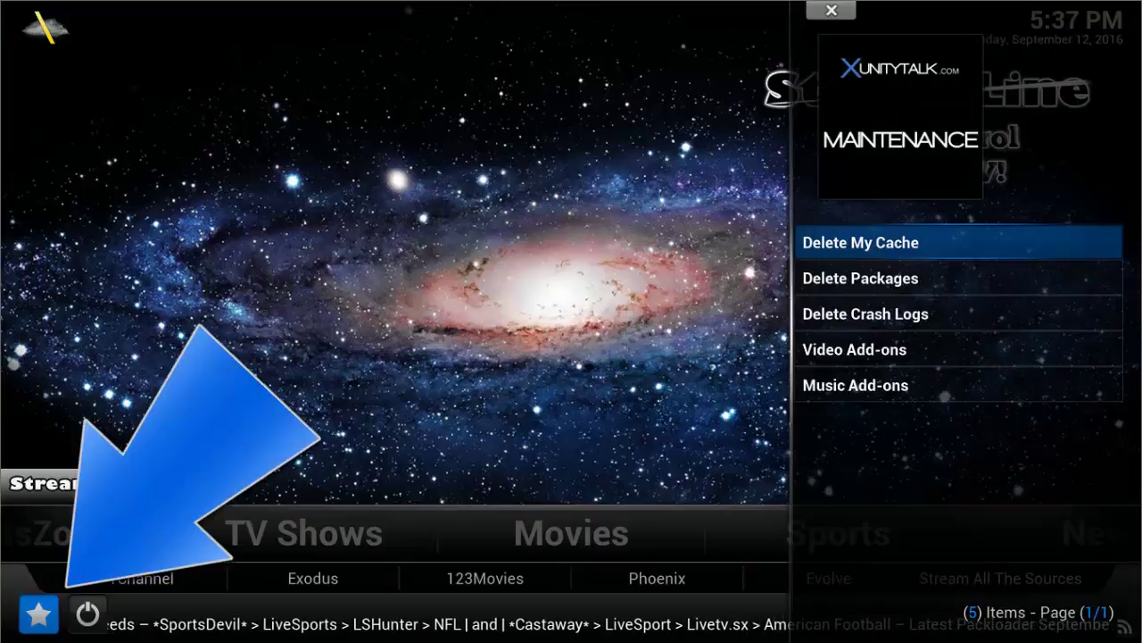
key(Escape)
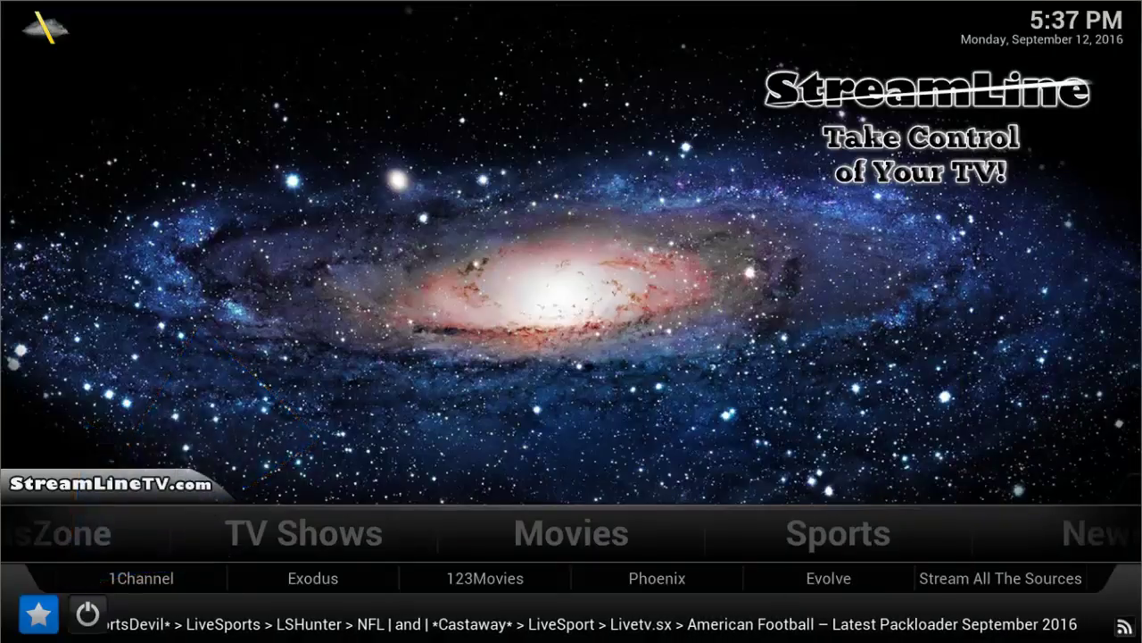
Go to the System section of the media center's main menu
key(Right)
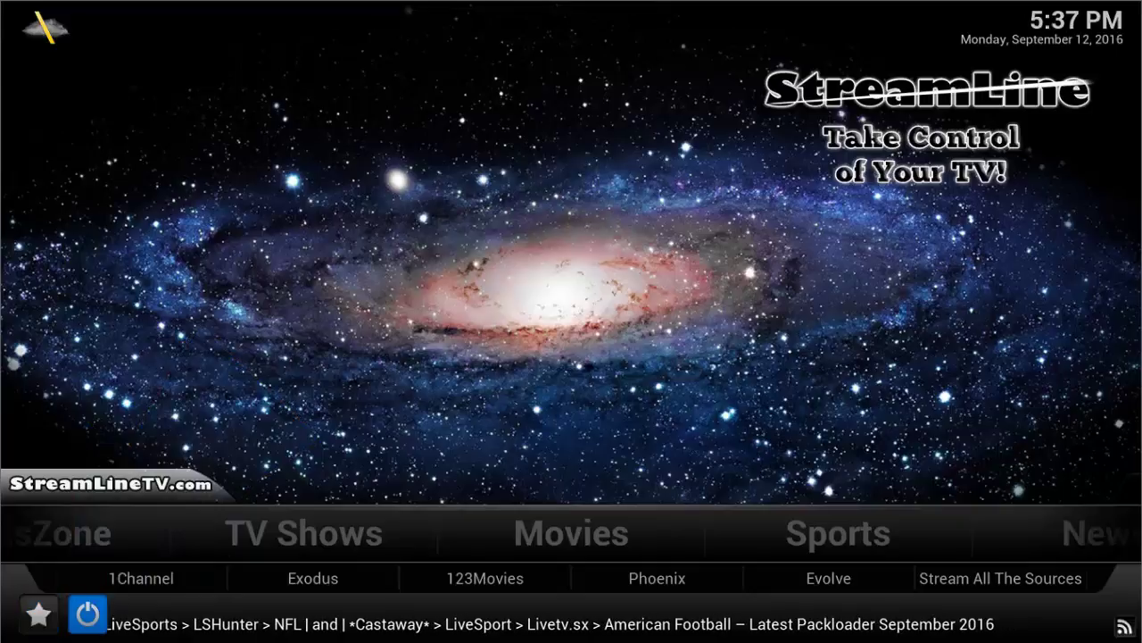
key(Up)
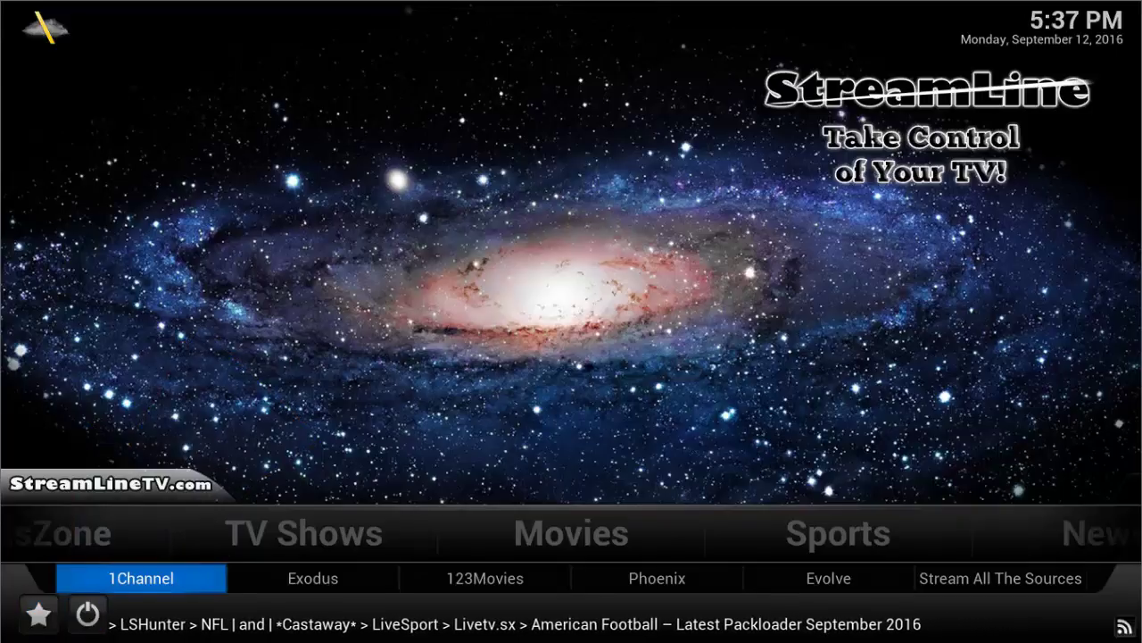
key(Up)
key(Left)
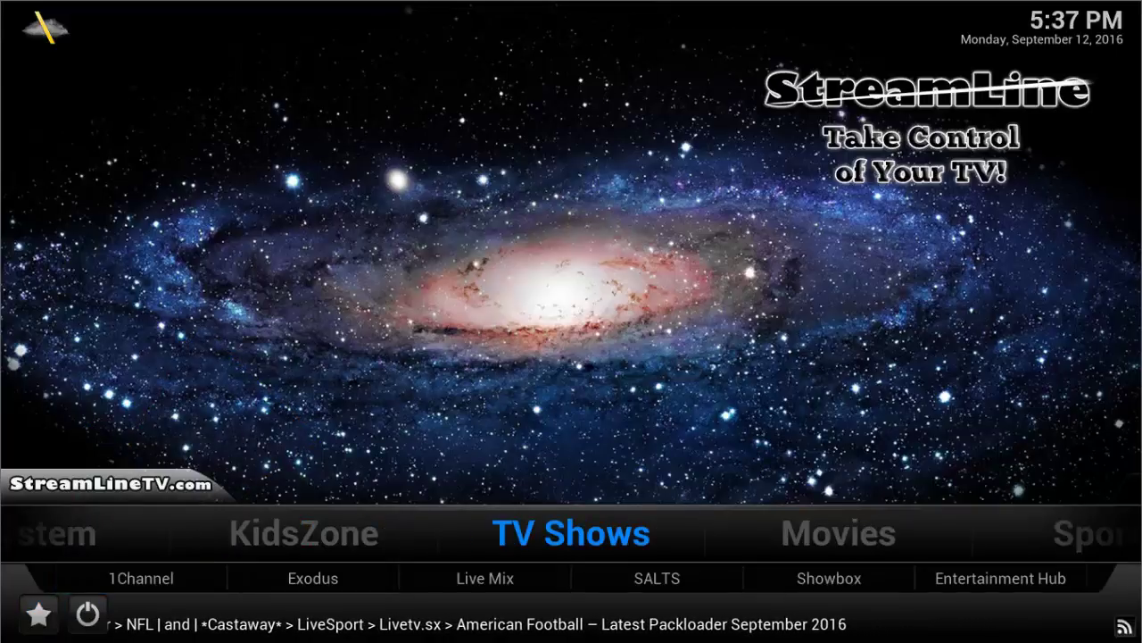
key(Left)
key(Left)
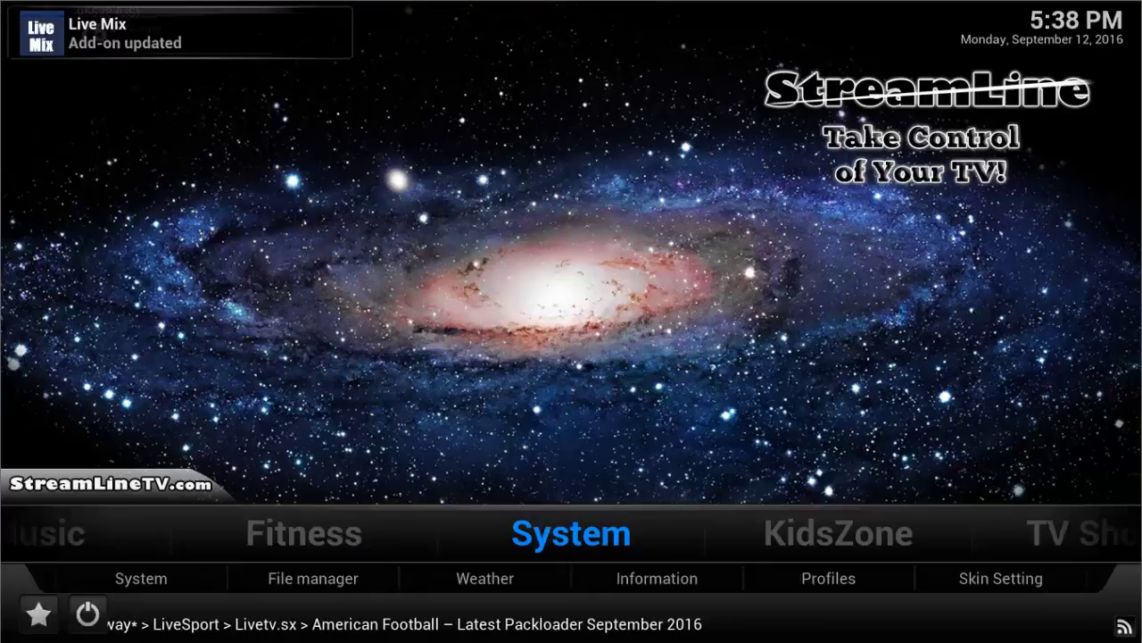